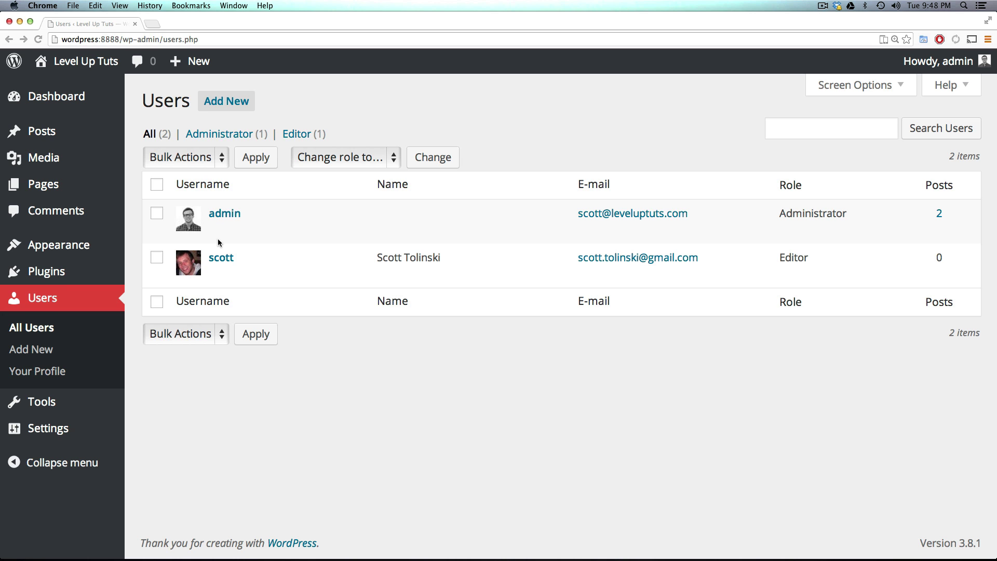
Step: Switch to the Editor's incognito window and open its Tools page, which offers only Press This
{"action": "key", "text": "super+grave"}
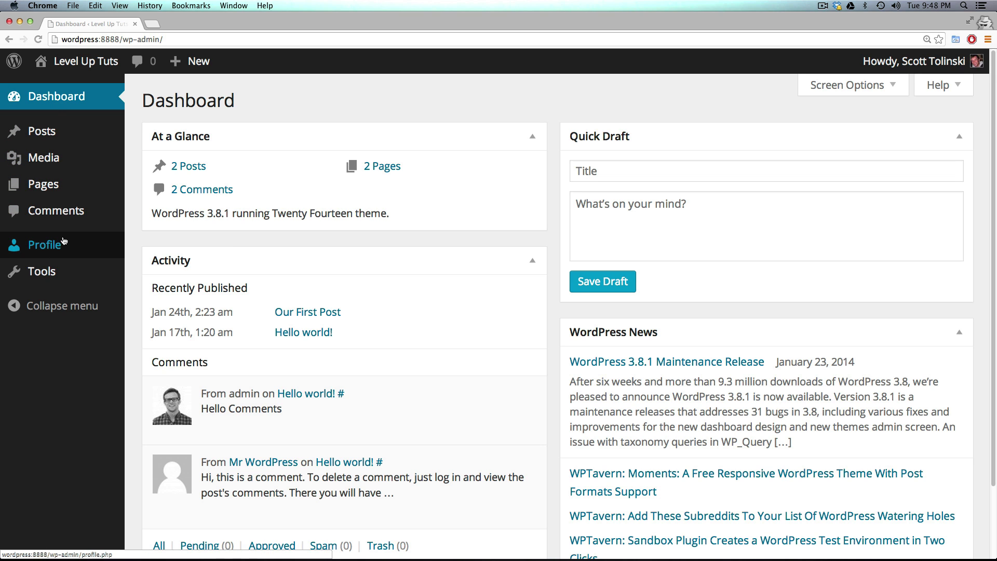
{"action": "key", "text": "super+grave"}
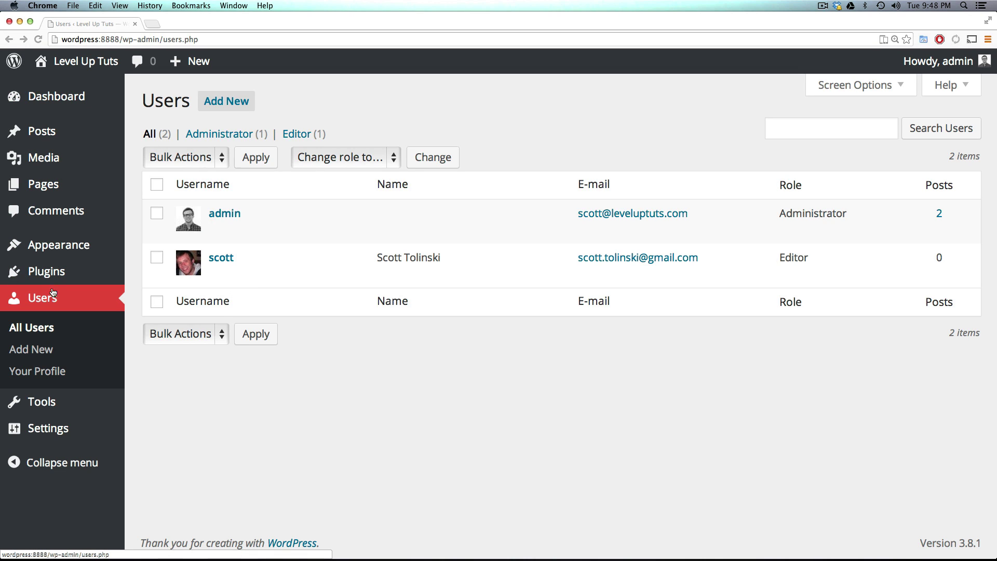
{"action": "mouse_move", "coordinate": [49, 254]}
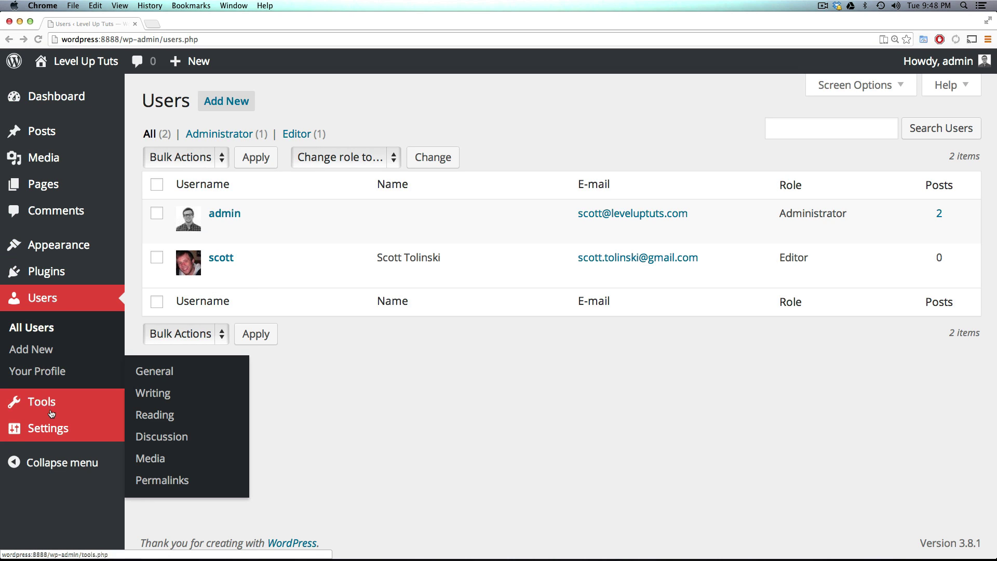
{"action": "key", "text": "super+grave"}
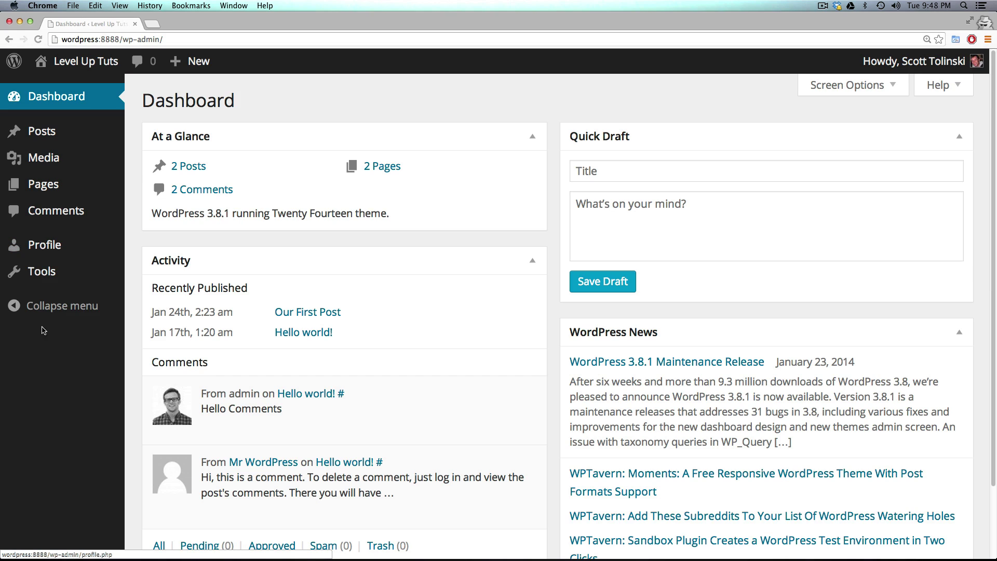
{"action": "left_click", "coordinate": [51, 278]}
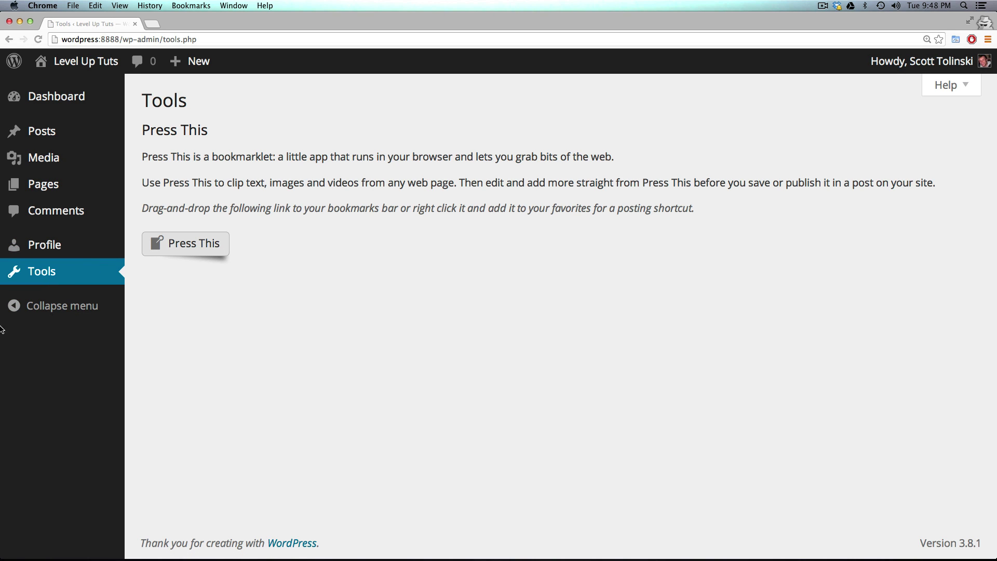
Step: Open the Editor's Profile page and look through its personal options, such as Admin Color Scheme
{"action": "left_click", "coordinate": [44, 255]}
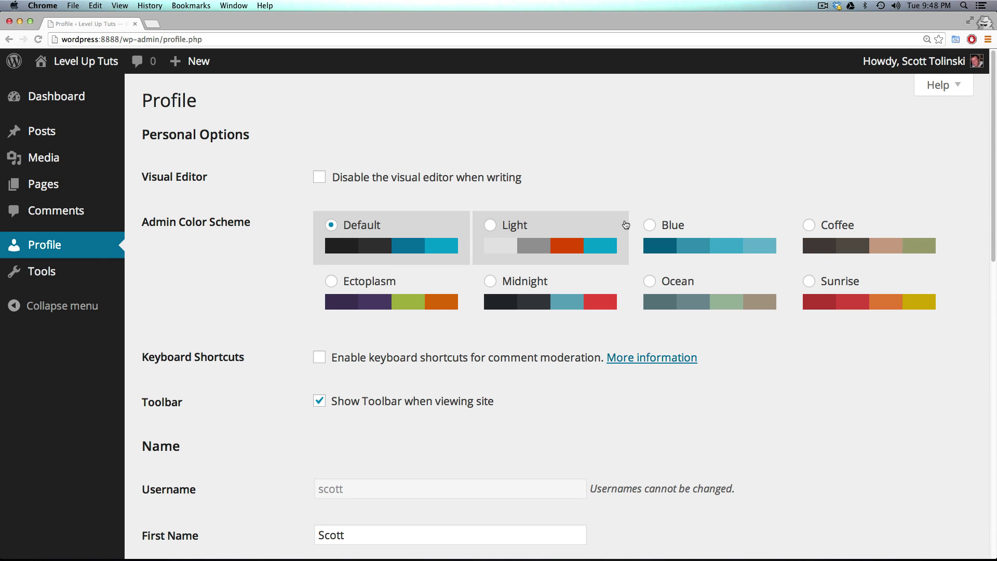
{"action": "scroll", "coordinate": [461, 184], "scroll_direction": "down", "scroll_amount": 5}
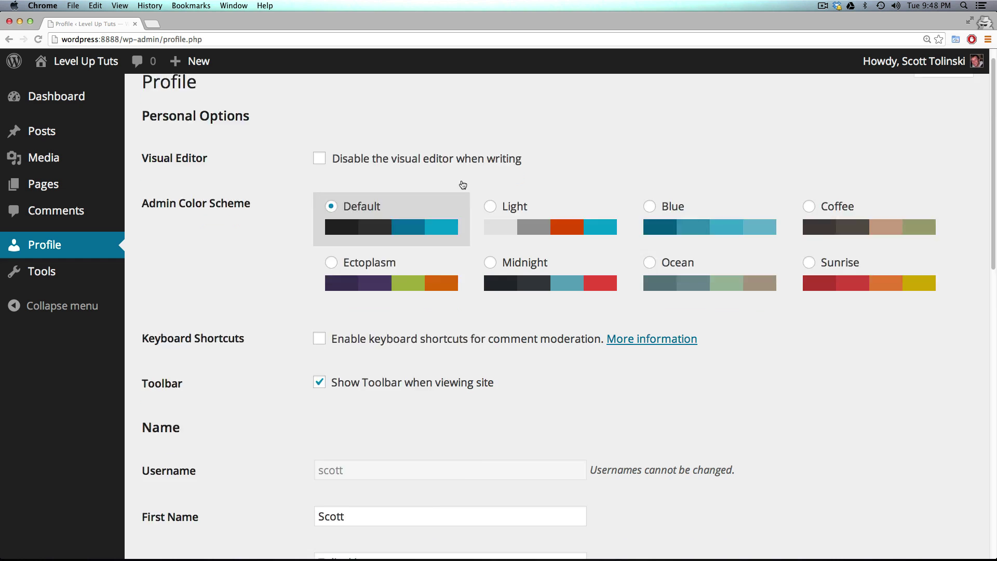
{"action": "scroll", "coordinate": [462, 182], "scroll_direction": "down", "scroll_amount": 10}
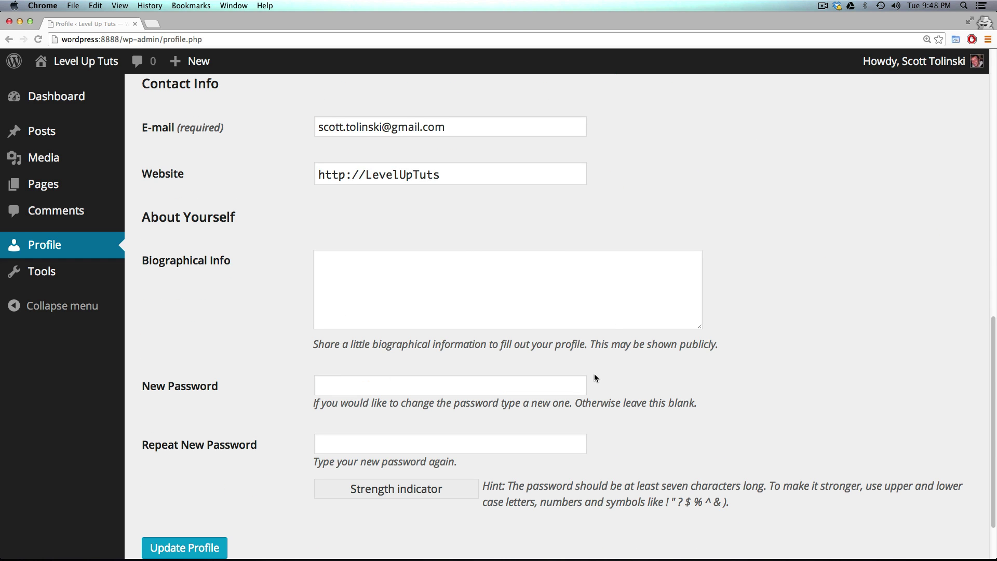
{"action": "scroll", "coordinate": [595, 378], "scroll_direction": "up", "scroll_amount": 7}
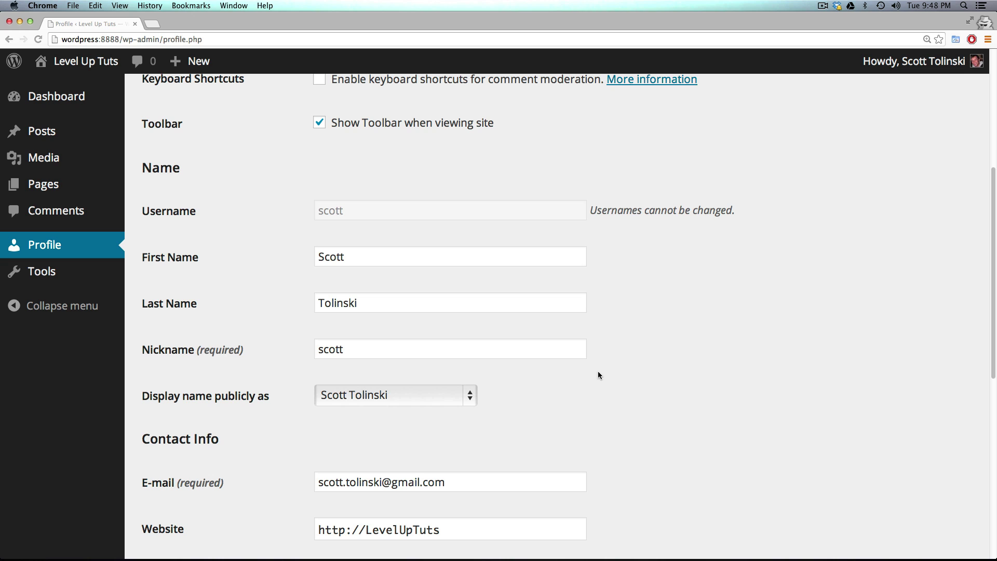
{"action": "scroll", "coordinate": [598, 375], "scroll_direction": "up", "scroll_amount": 5}
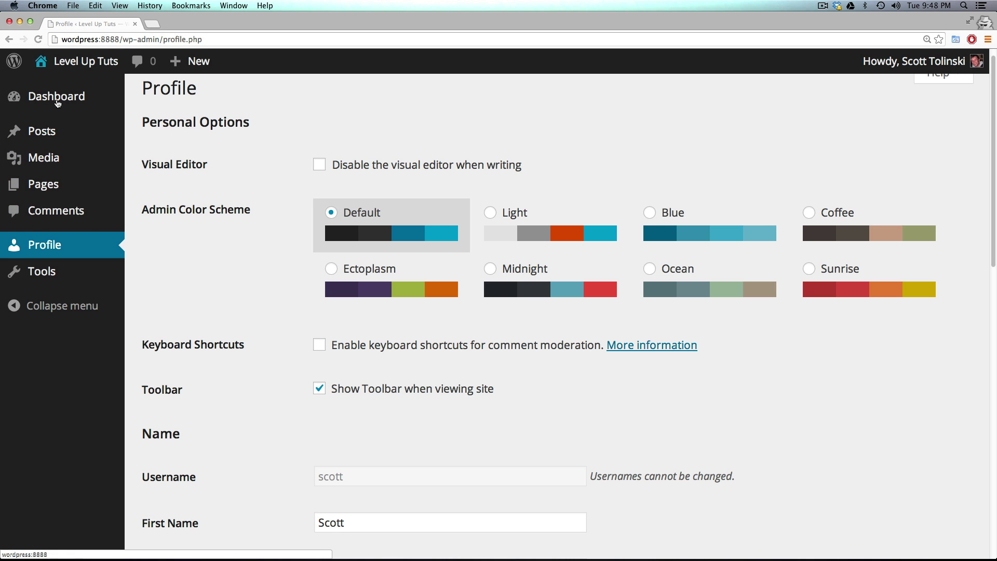
Step: Retitle 'Our First Post' to 'Our 2nd Post' and update it
{"action": "left_click", "coordinate": [40, 132]}
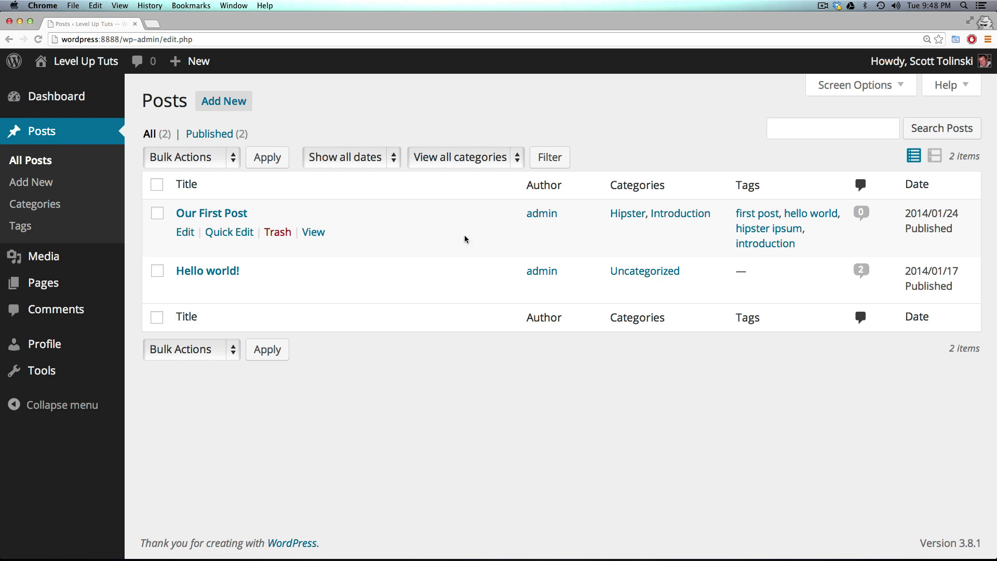
{"action": "left_click", "coordinate": [193, 238]}
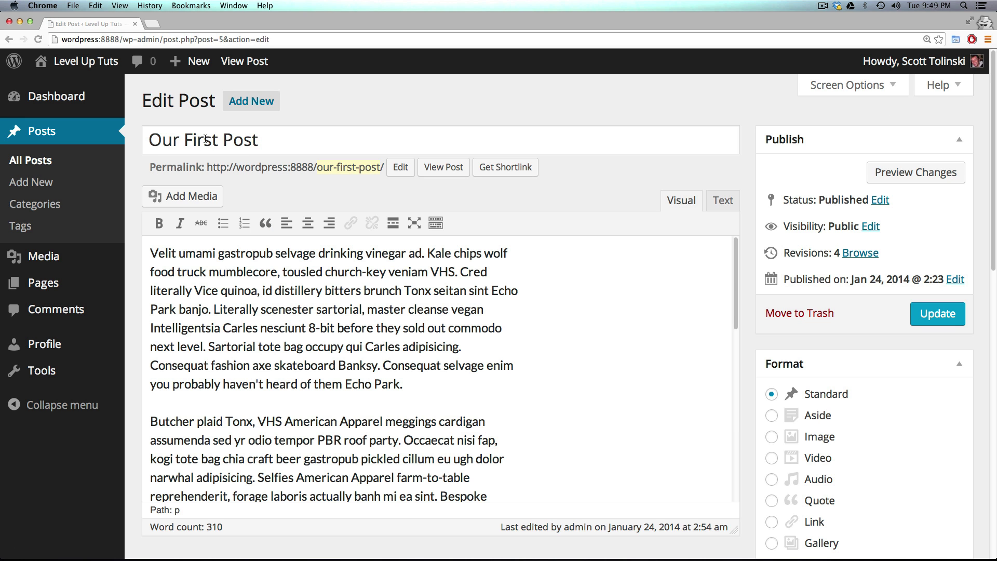
{"action": "double_click", "coordinate": [205, 139]}
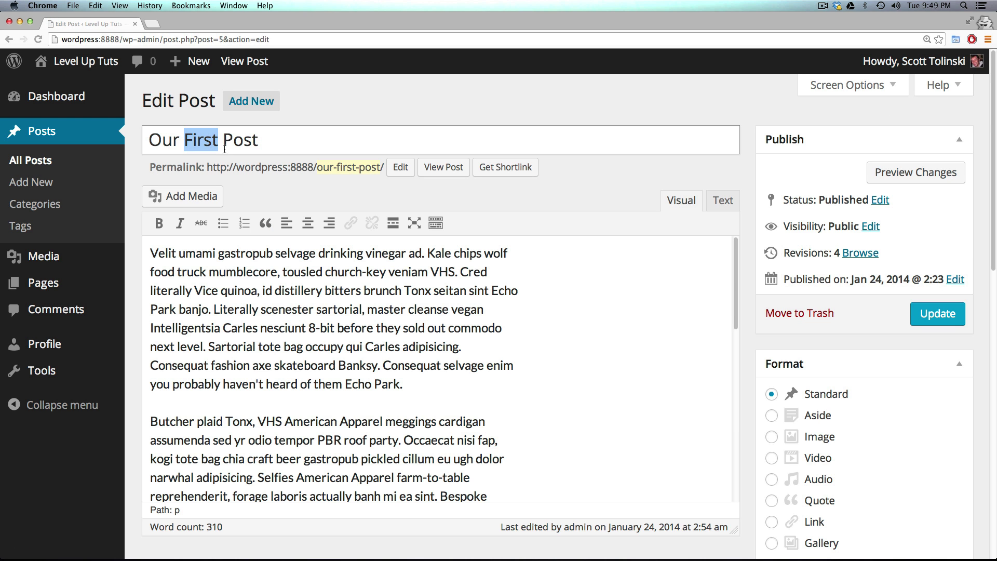
{"action": "type", "text": "2nd"}
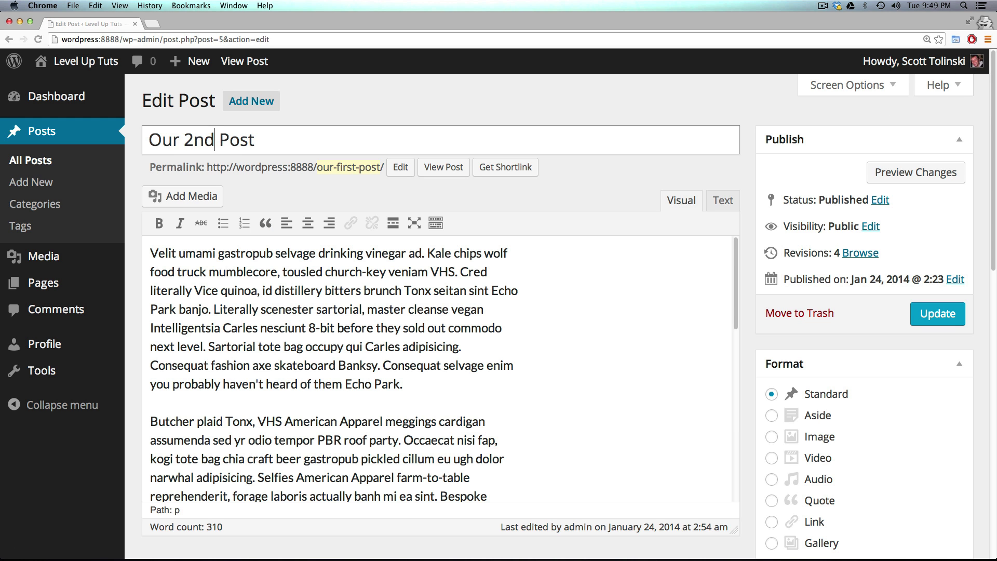
{"action": "left_click", "coordinate": [953, 315]}
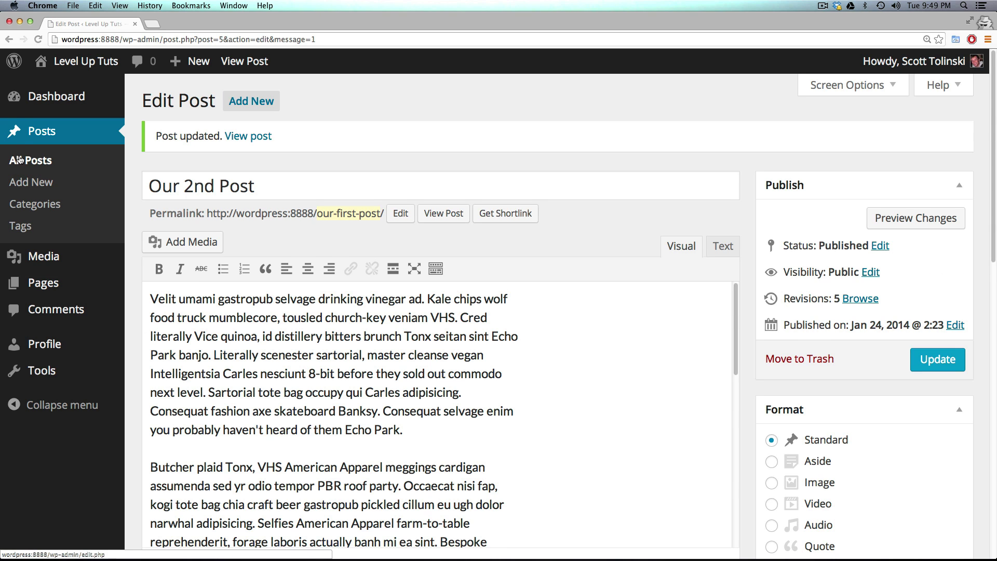
Step: Move the 'Hello world!' post to the Trash from All Posts
{"action": "left_click", "coordinate": [42, 136]}
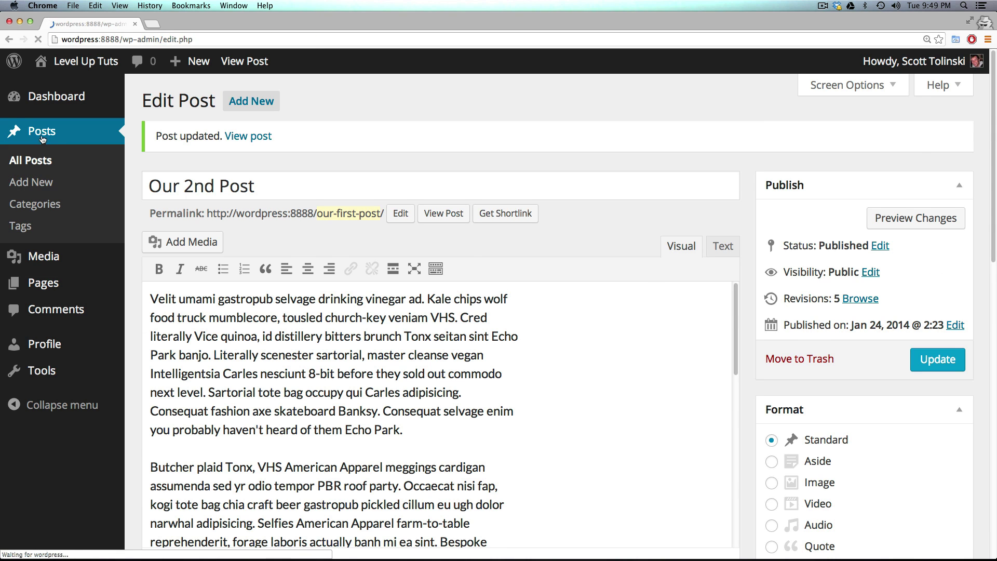
{"action": "mouse_move", "coordinate": [185, 298]}
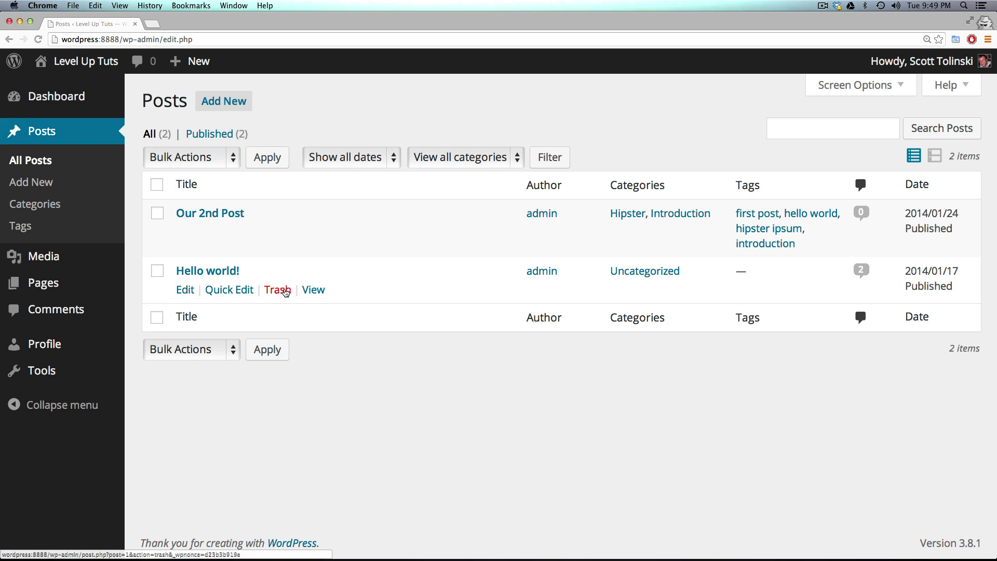
{"action": "left_click", "coordinate": [280, 290]}
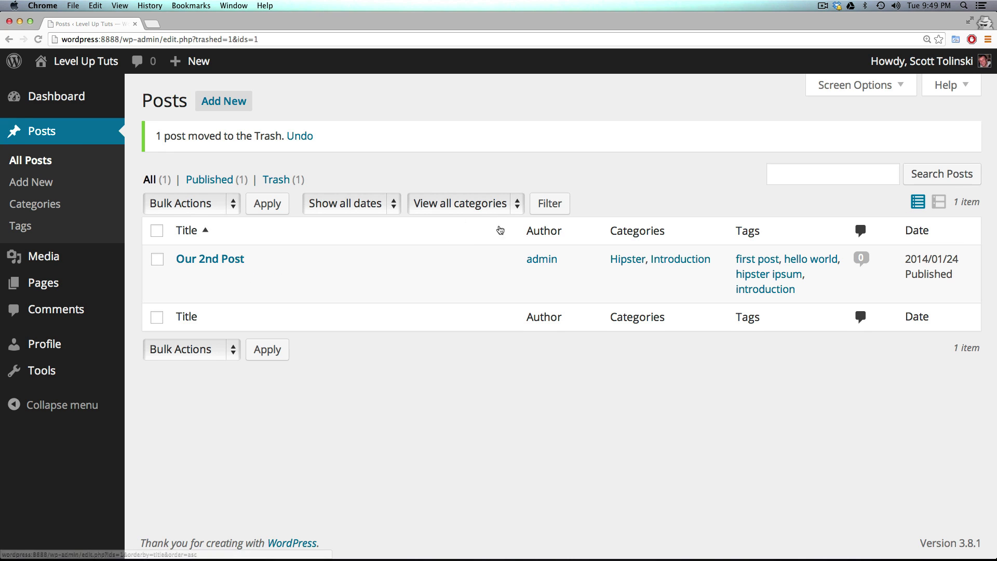
{"action": "mouse_move", "coordinate": [83, 280]}
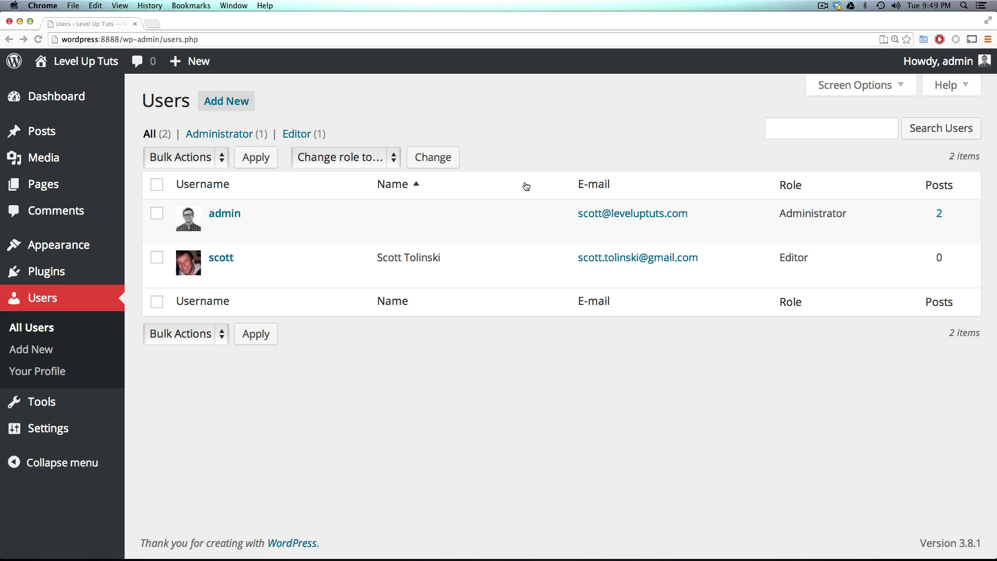
Step: Open the Editor user's Edit User page from the users list
{"action": "mouse_move", "coordinate": [238, 285]}
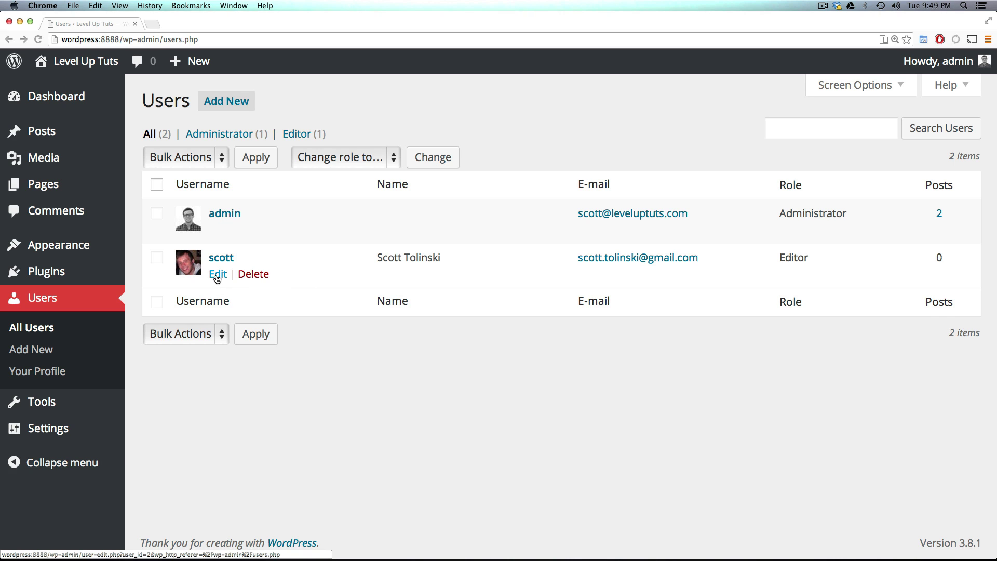
{"action": "left_click", "coordinate": [217, 275]}
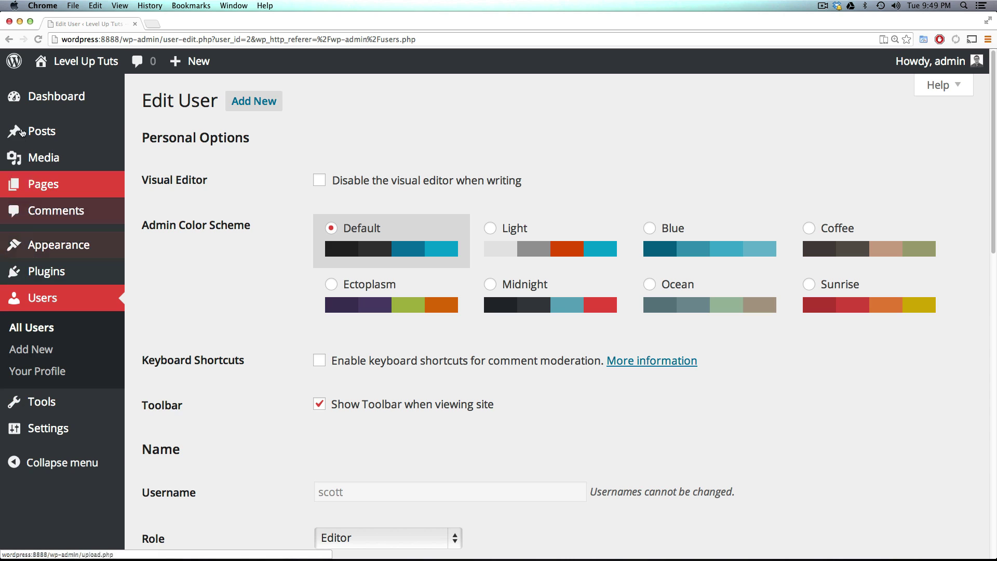
{"action": "mouse_move", "coordinate": [51, 103]}
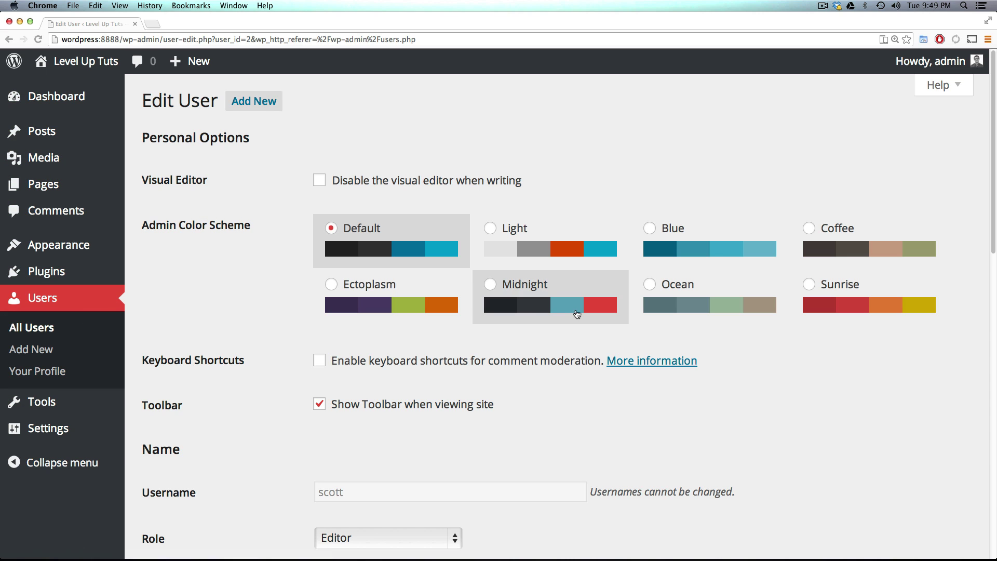
{"action": "scroll", "coordinate": [566, 311], "scroll_direction": "down", "scroll_amount": 3}
{"action": "scroll", "coordinate": [285, 365], "scroll_direction": "down", "scroll_amount": 3}
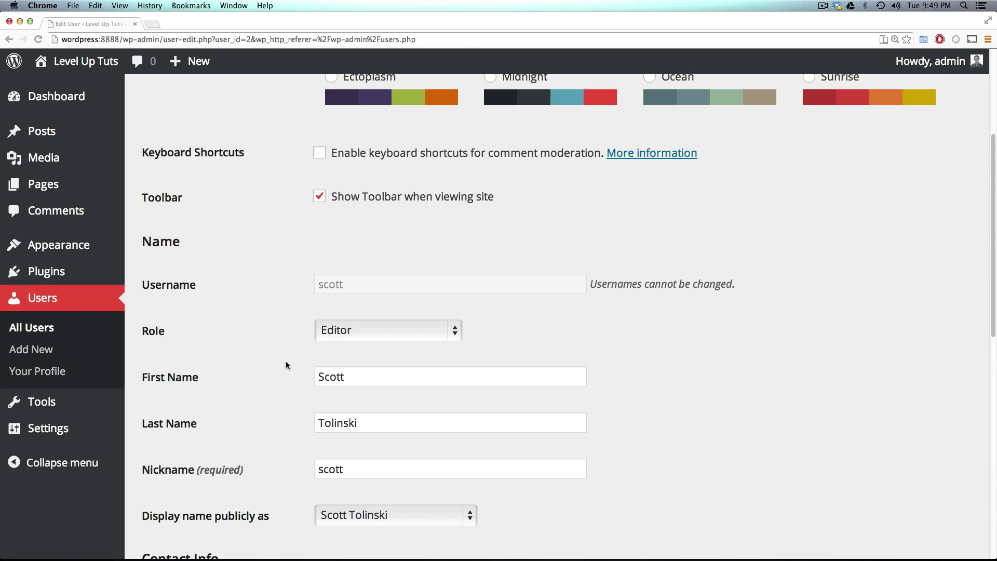
{"action": "left_click_drag", "start_coordinate": [155, 333], "coordinate": [213, 332]}
Step: Change the user's role to Author and save it with Update User
{"action": "left_click", "coordinate": [352, 327]}
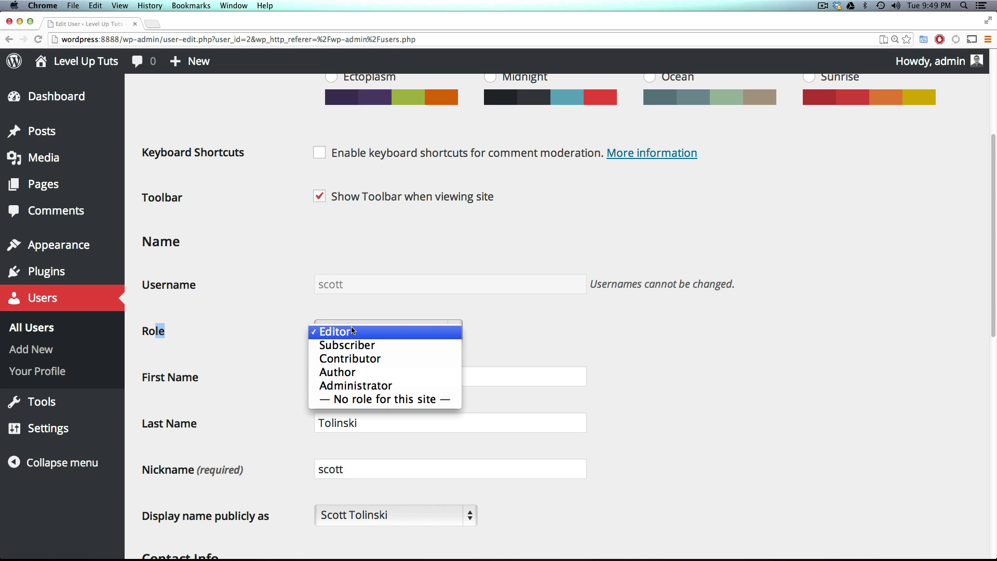
{"action": "left_click", "coordinate": [361, 372]}
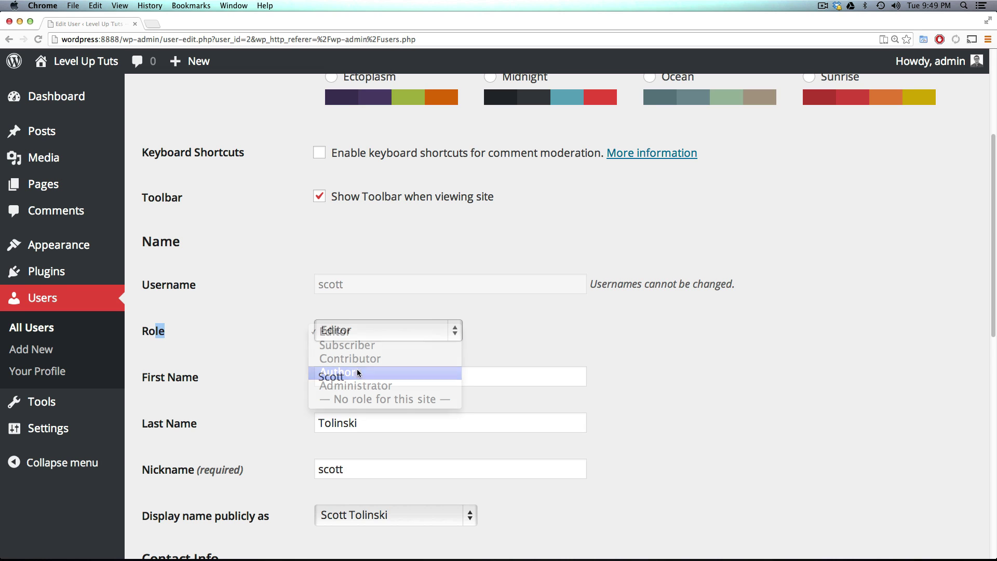
{"action": "left_click", "coordinate": [282, 359]}
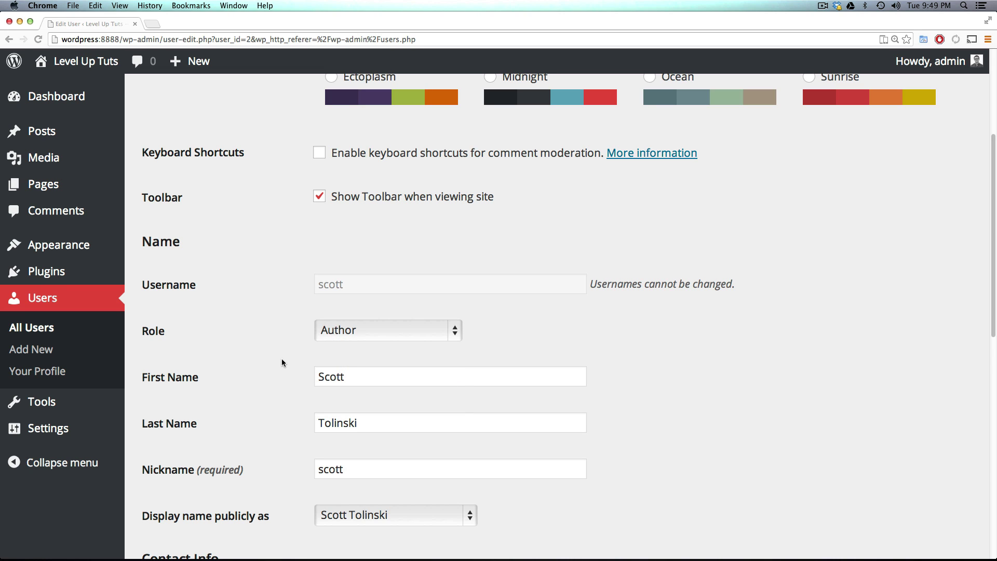
{"action": "scroll", "coordinate": [249, 386], "scroll_direction": "down", "scroll_amount": 8}
{"action": "scroll", "coordinate": [190, 503], "scroll_direction": "down", "scroll_amount": 9}
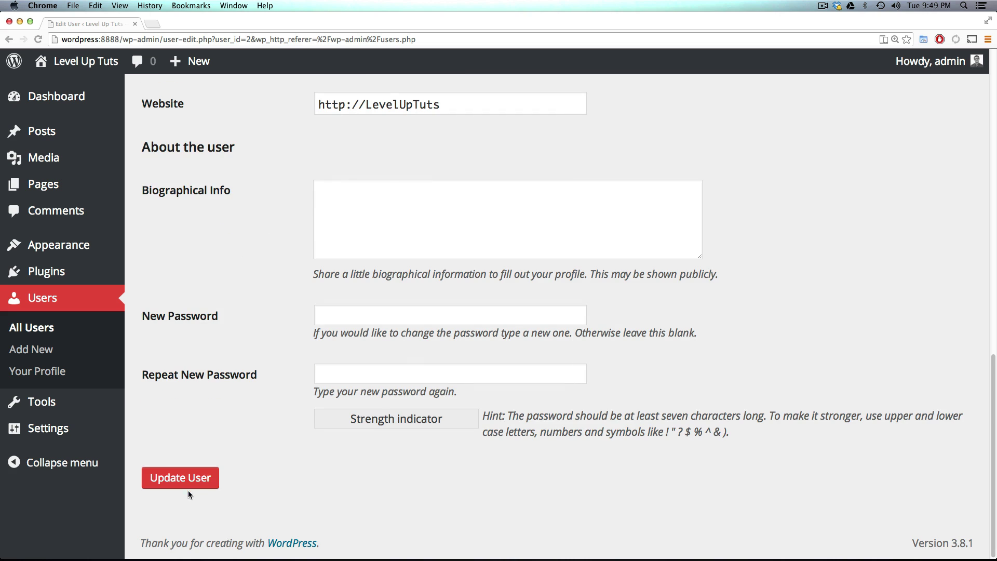
{"action": "left_click", "coordinate": [188, 486]}
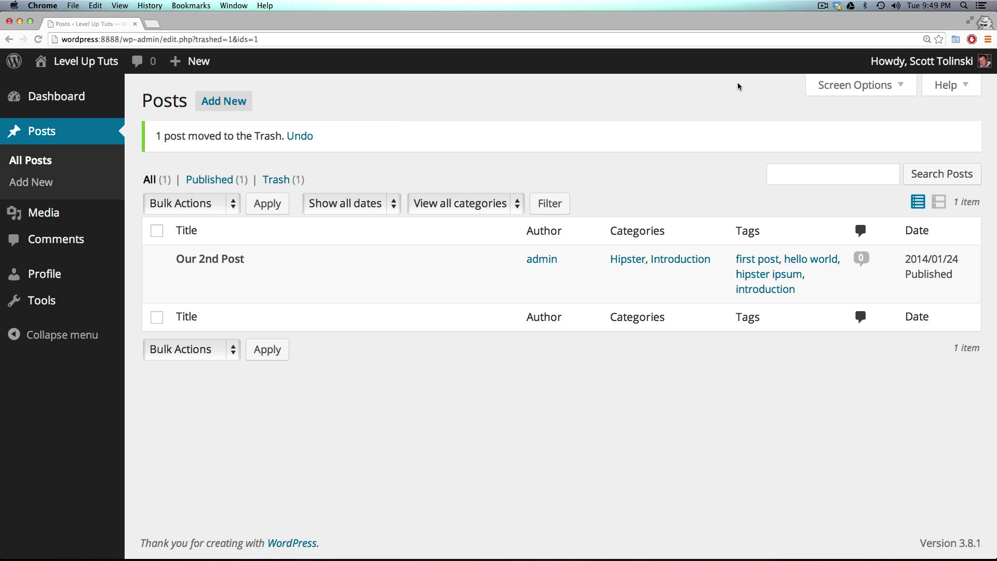
{"action": "mouse_move", "coordinate": [206, 287]}
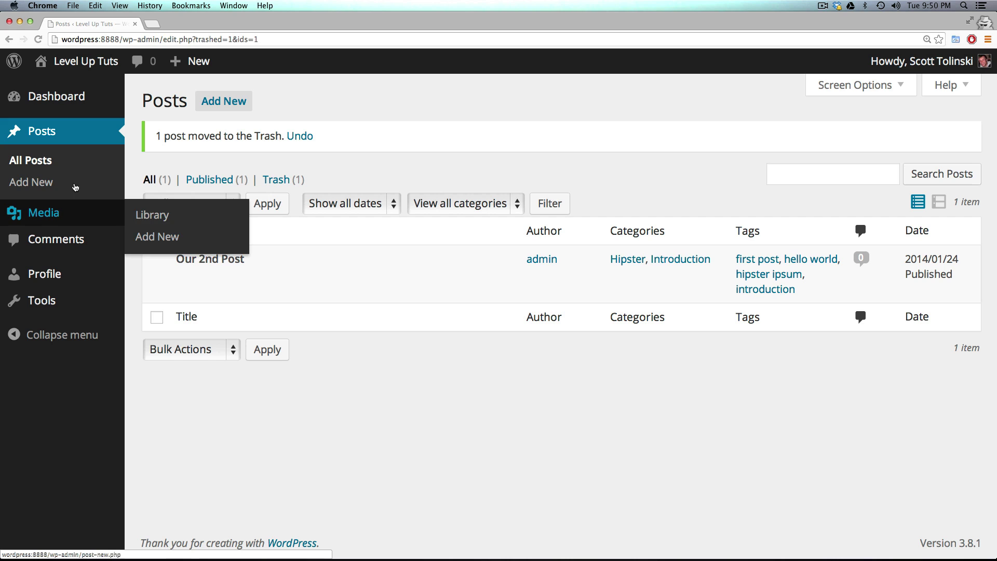
Step: Start a new post titled 'Author Post #1'
{"action": "left_click", "coordinate": [45, 185]}
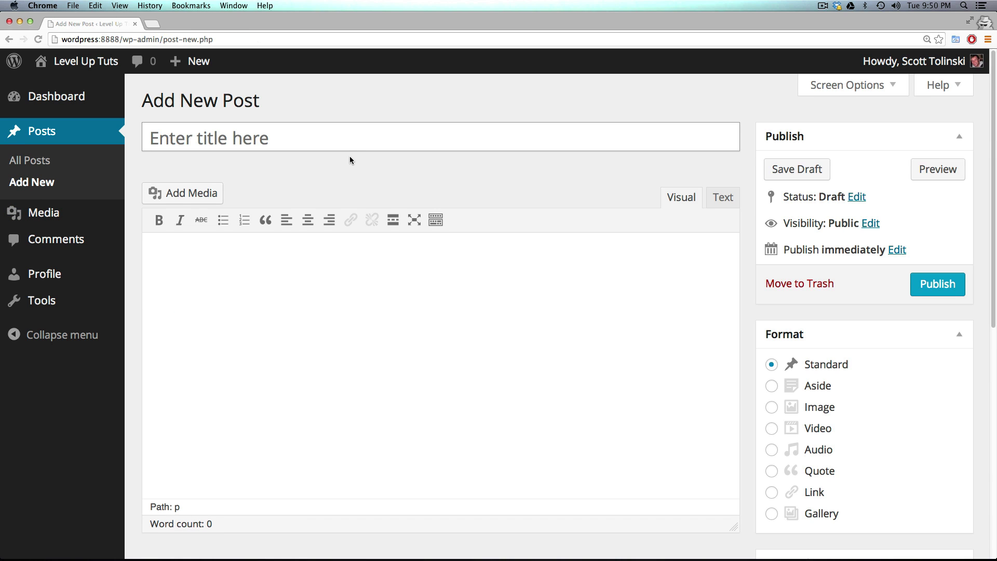
{"action": "key", "text": "shift"}
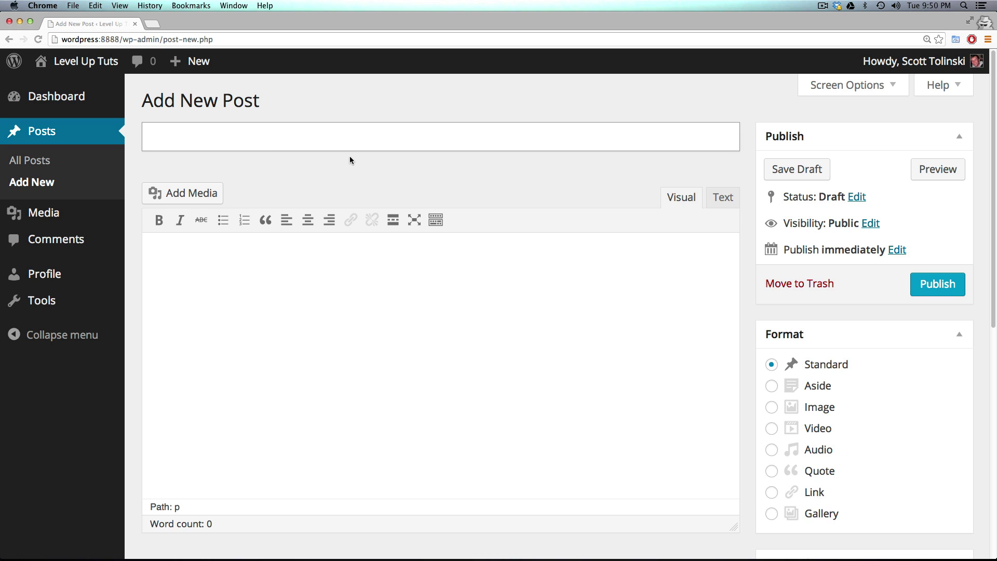
{"action": "type", "text": "Auath"}
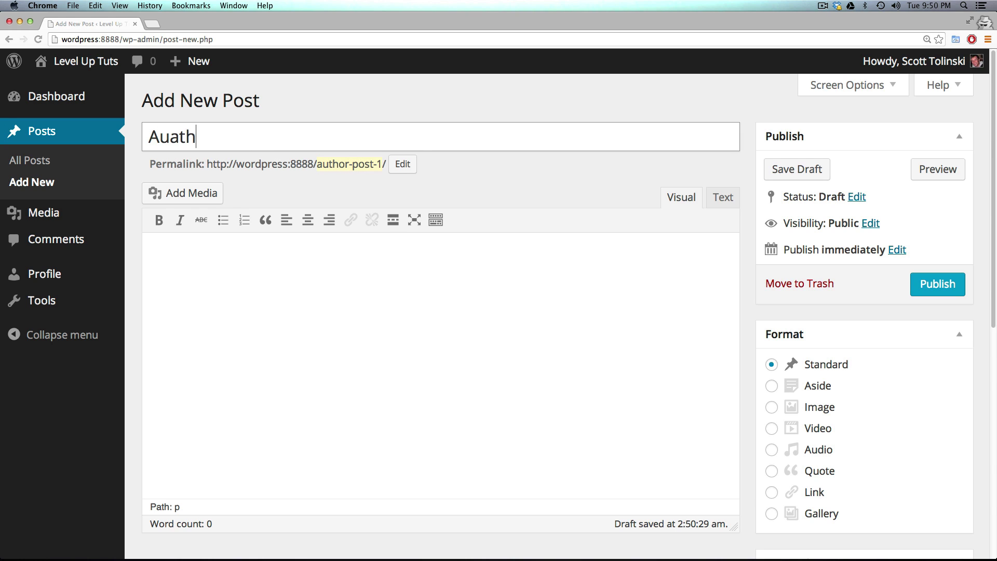
{"action": "key", "text": "BackSpace"}
{"action": "key", "text": "BackSpace"}
{"action": "key", "text": "BackSpace"}
{"action": "type", "text": "thor Post #1"}
{"action": "key", "text": "Tab"}
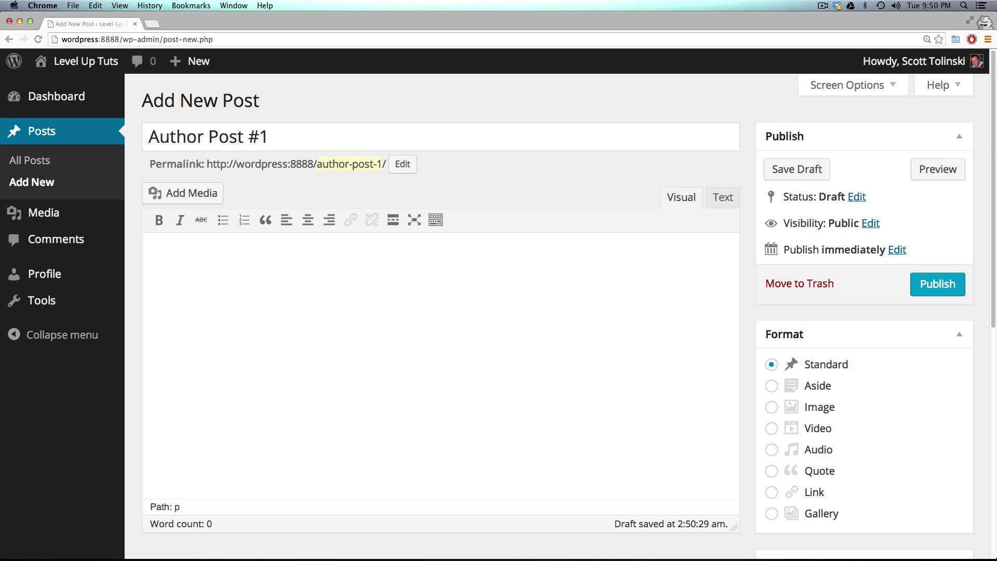
{"action": "key", "text": "Tab"}
{"action": "key", "text": "Tab"}
{"action": "key", "text": "Tab"}
{"action": "key", "text": "Tab"}
{"action": "key", "text": "Tab"}
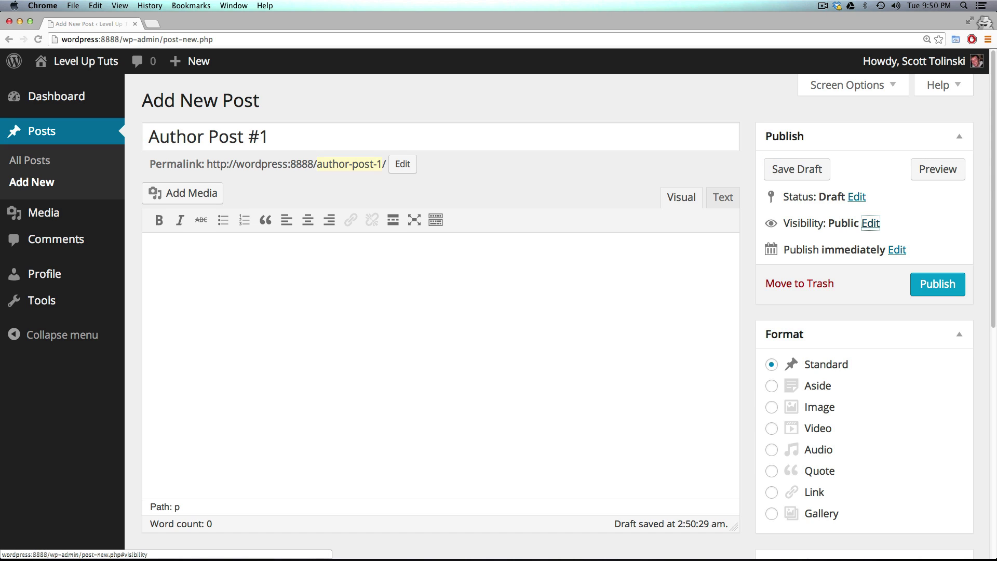
Step: Add the body text 'Hello', publish the post and view it live
{"action": "left_click", "coordinate": [352, 345]}
{"action": "type", "text": "Hello"}
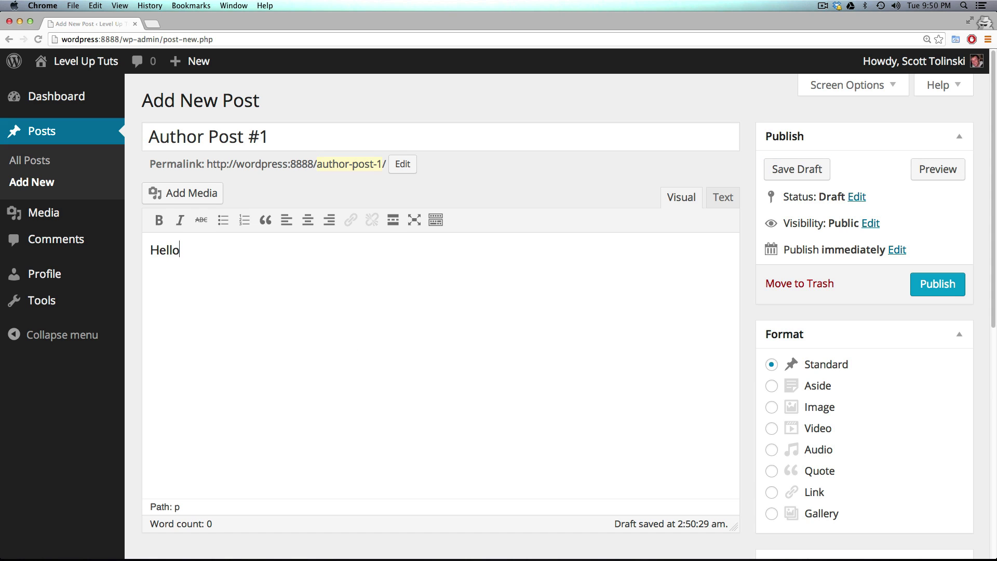
{"action": "left_click", "coordinate": [951, 284]}
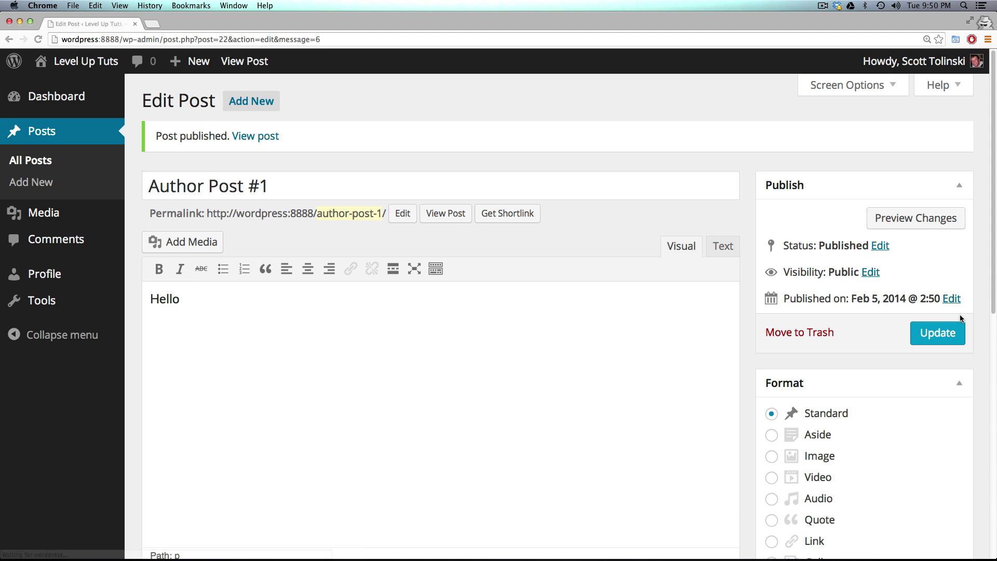
{"action": "left_click", "coordinate": [265, 136]}
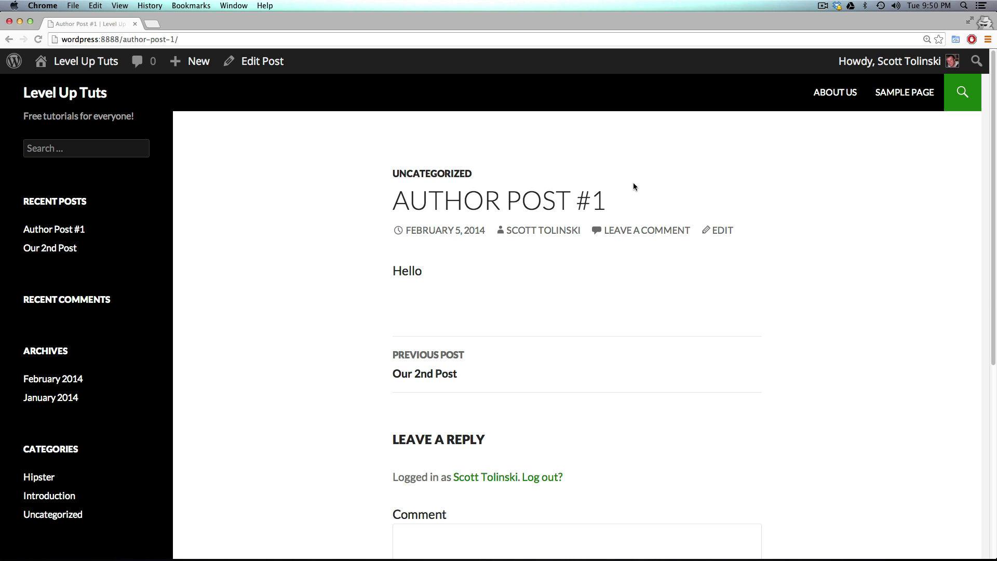
Step: From the Dashboard, open Posts and filter by Mine, then All, to compare
{"action": "left_click", "coordinate": [59, 61]}
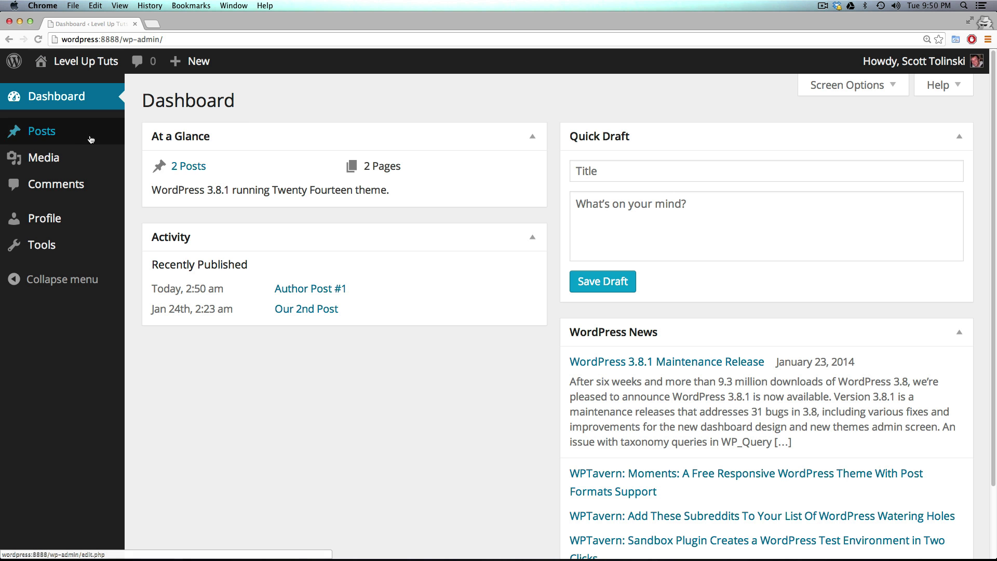
{"action": "left_click", "coordinate": [64, 140]}
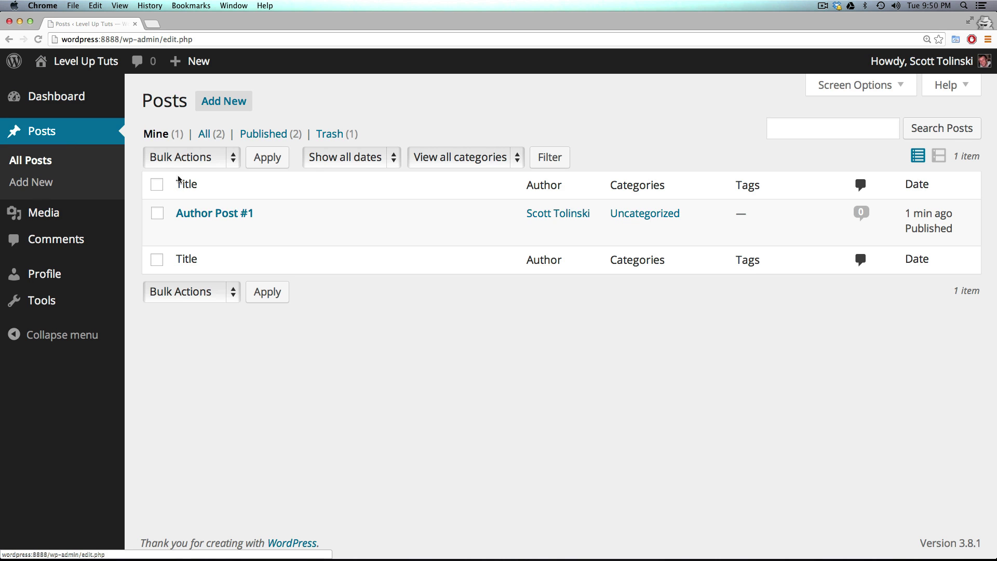
{"action": "mouse_move", "coordinate": [214, 233]}
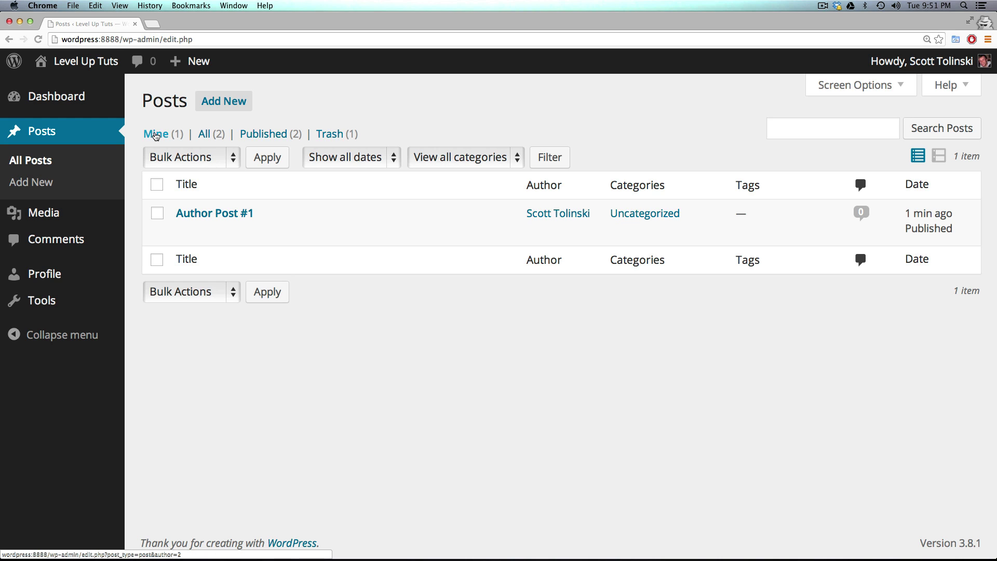
{"action": "left_click", "coordinate": [155, 136]}
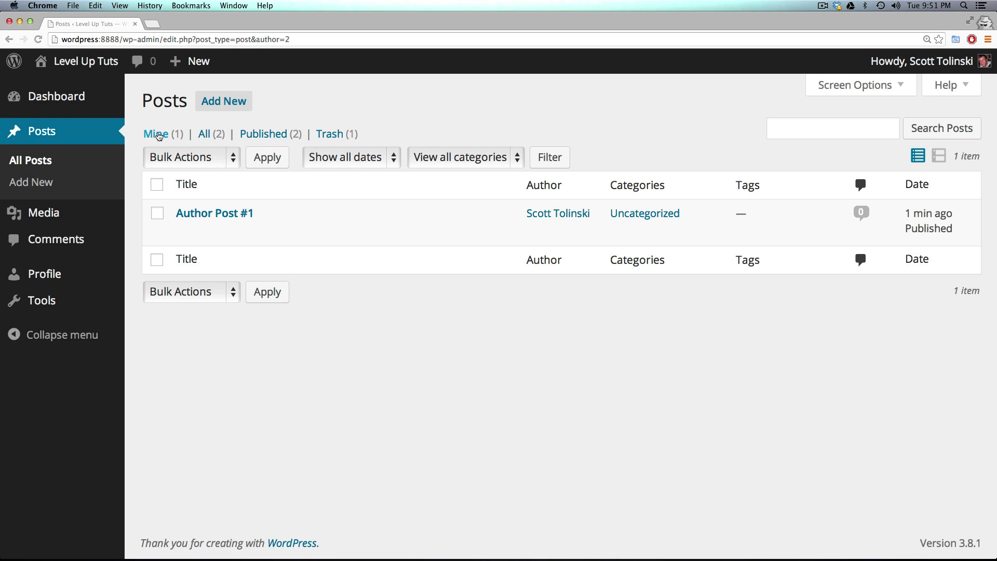
{"action": "left_click", "coordinate": [214, 138]}
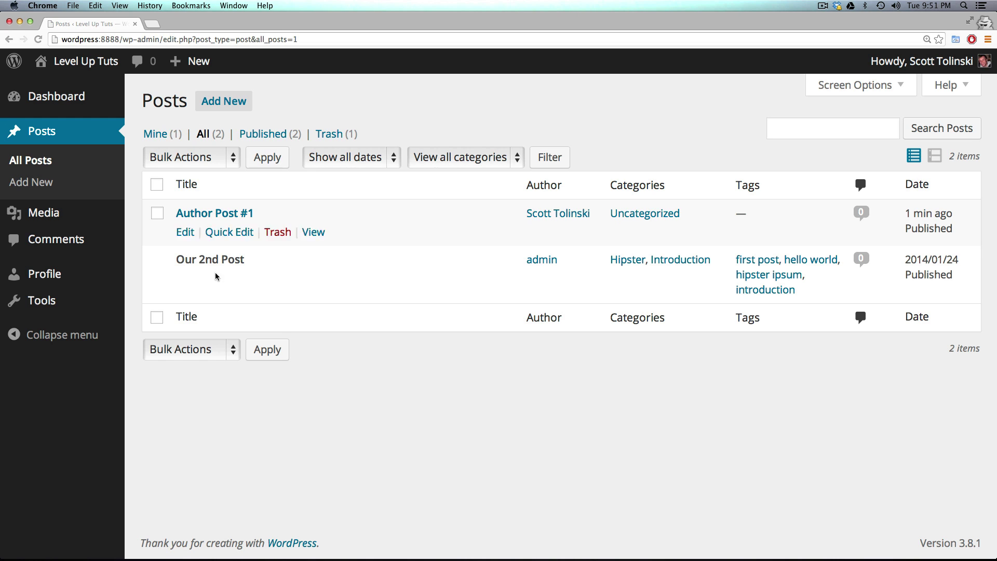
{"action": "mouse_move", "coordinate": [274, 267]}
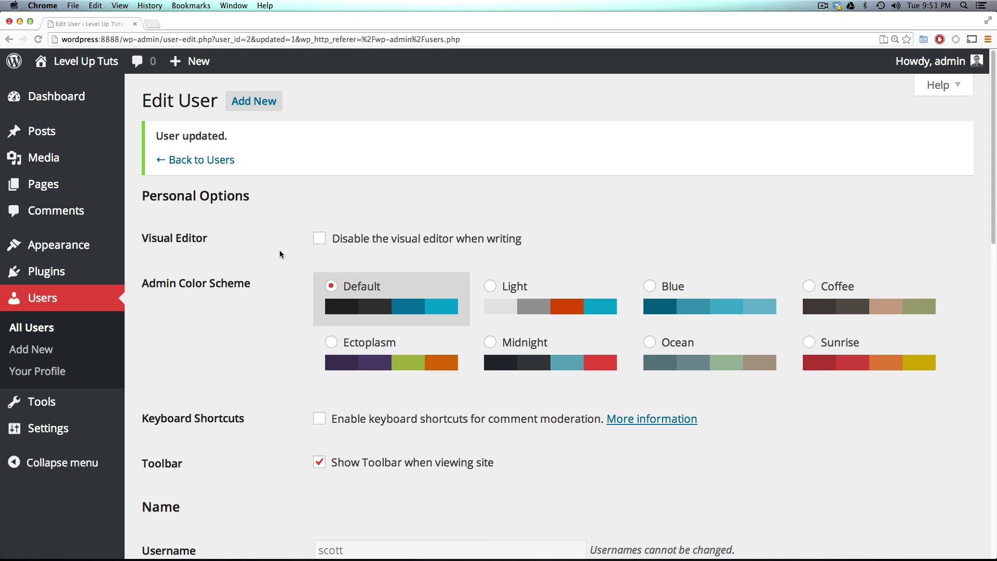
Step: Change the user's role from Author to Contributor and save with Update User
{"action": "scroll", "coordinate": [279, 254], "scroll_direction": "down", "scroll_amount": 5}
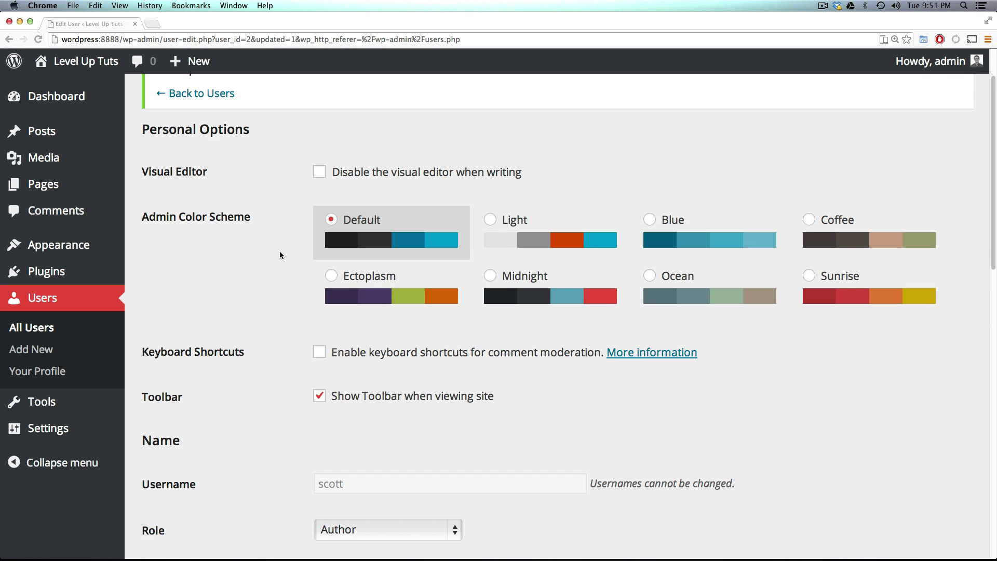
{"action": "scroll", "coordinate": [320, 406], "scroll_direction": "down", "scroll_amount": 2}
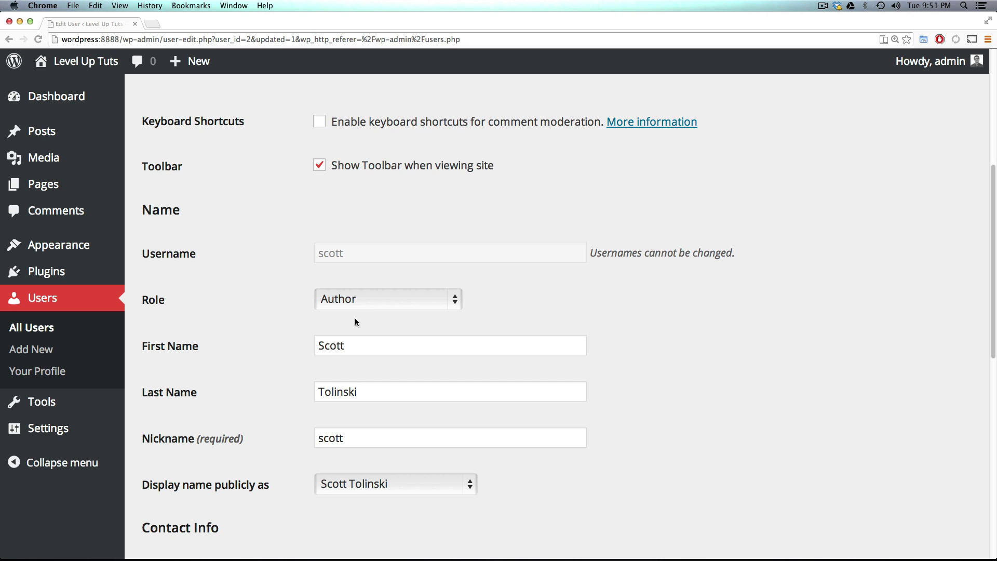
{"action": "left_click", "coordinate": [363, 309]}
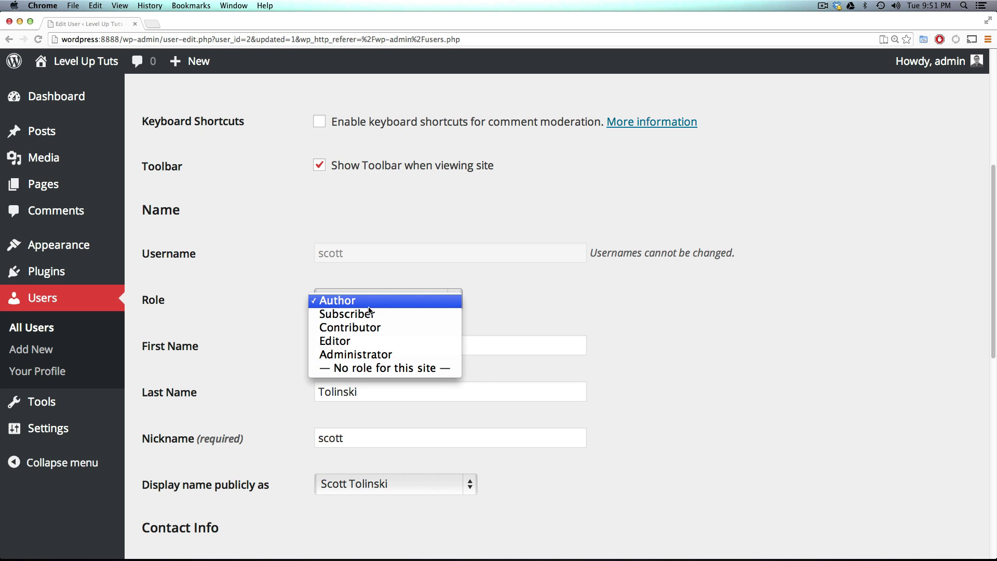
{"action": "left_click", "coordinate": [380, 328]}
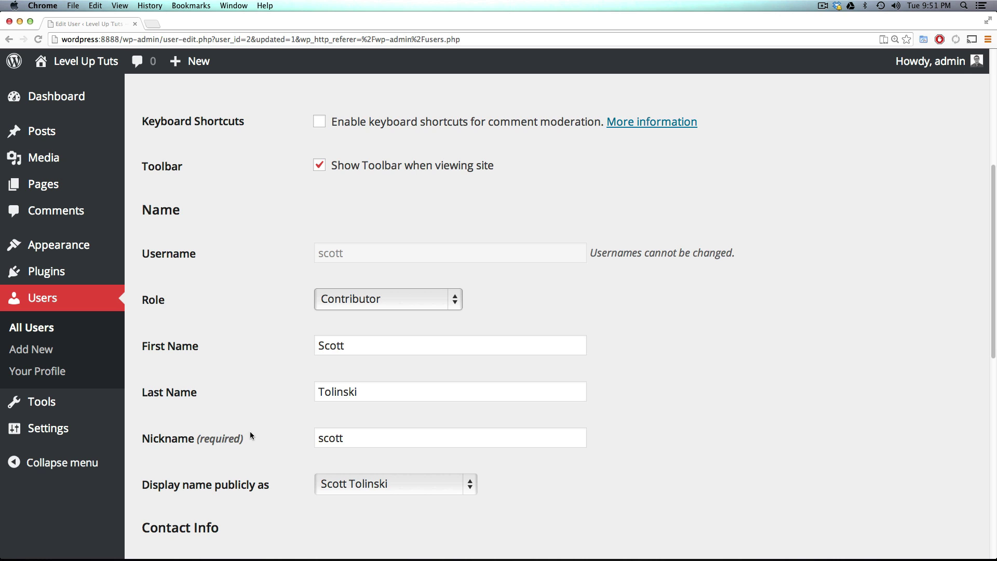
{"action": "scroll", "coordinate": [251, 436], "scroll_direction": "down", "scroll_amount": 10}
{"action": "scroll", "coordinate": [178, 474], "scroll_direction": "down", "scroll_amount": 3}
{"action": "left_click", "coordinate": [172, 481]}
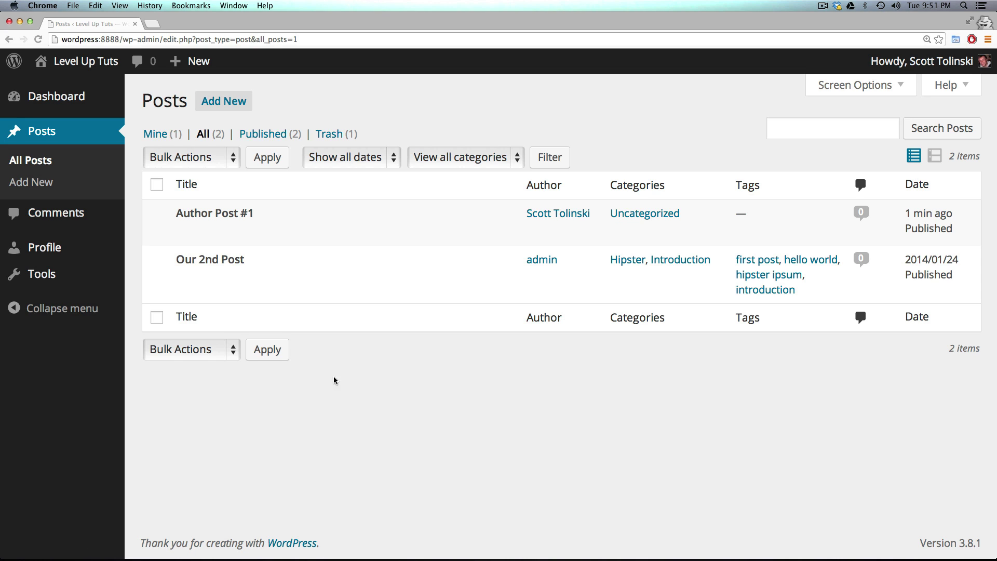
Step: Start a new post titled 'Test Author Post'
{"action": "mouse_move", "coordinate": [223, 228]}
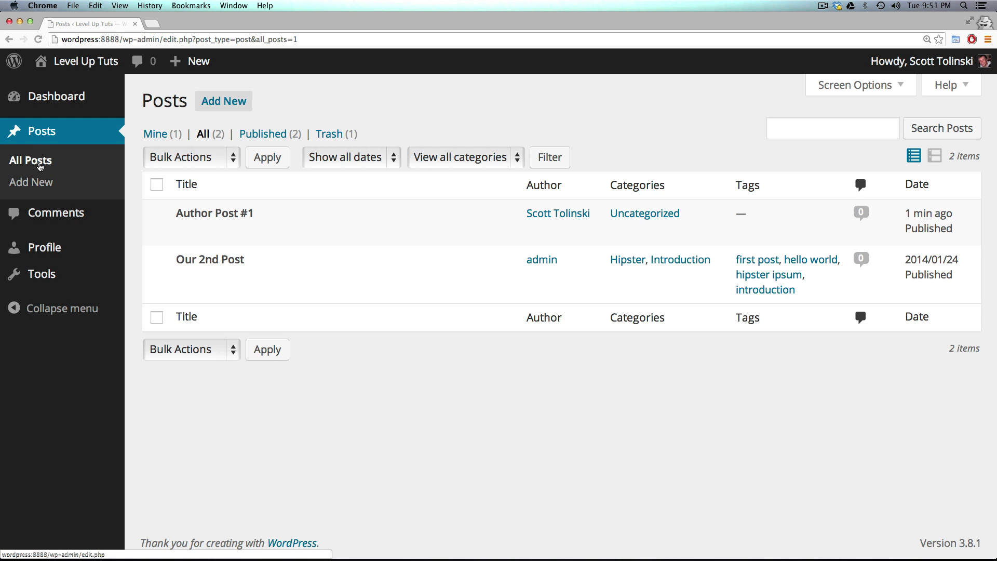
{"action": "left_click", "coordinate": [36, 182]}
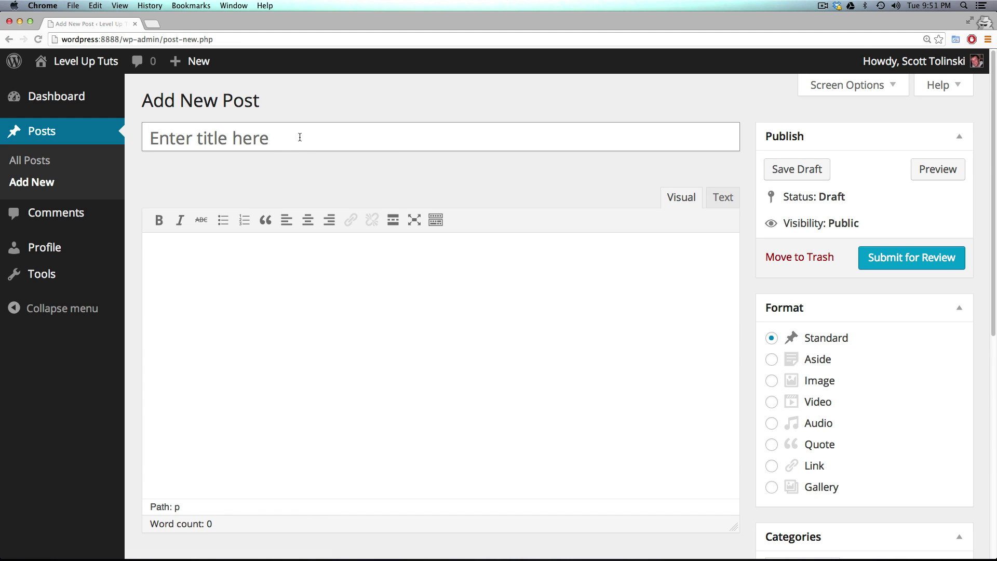
{"action": "type", "text": "Tst"}
{"action": "key", "text": "BackSpace"}
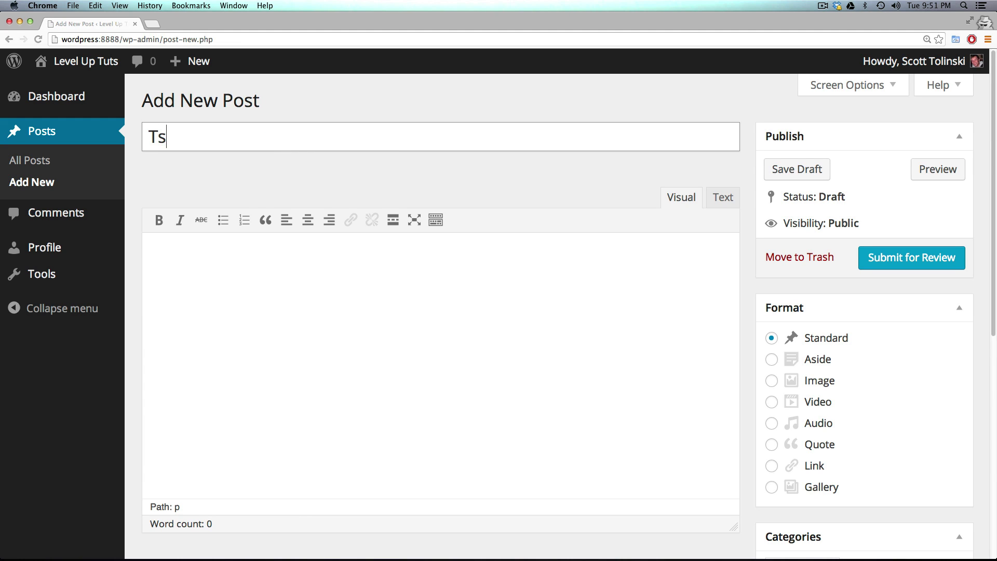
{"action": "key", "text": "BackSpace"}
{"action": "type", "text": "est Author Post"}
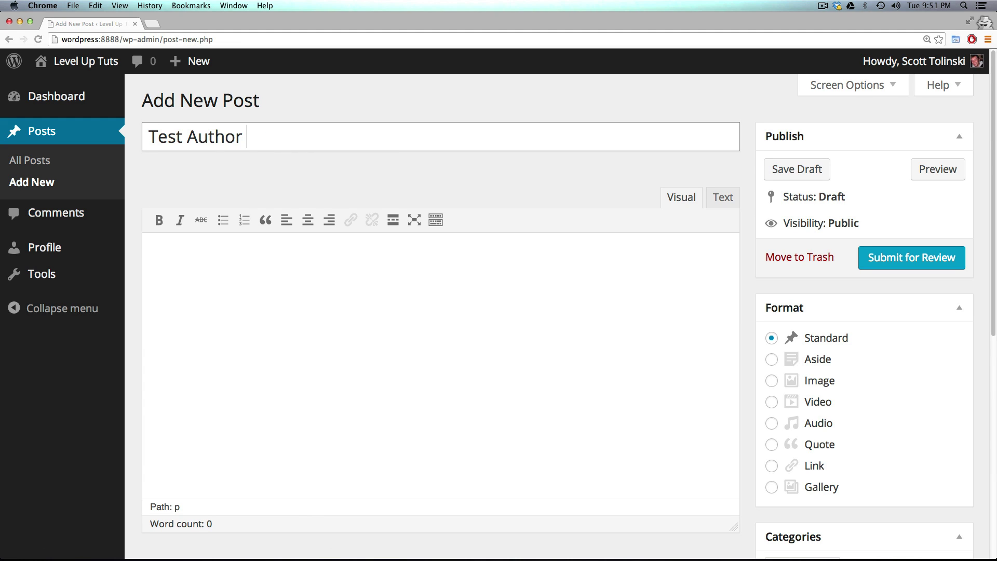
Step: Type 'Hello' in the post body and submit it for review
{"action": "left_click", "coordinate": [505, 283]}
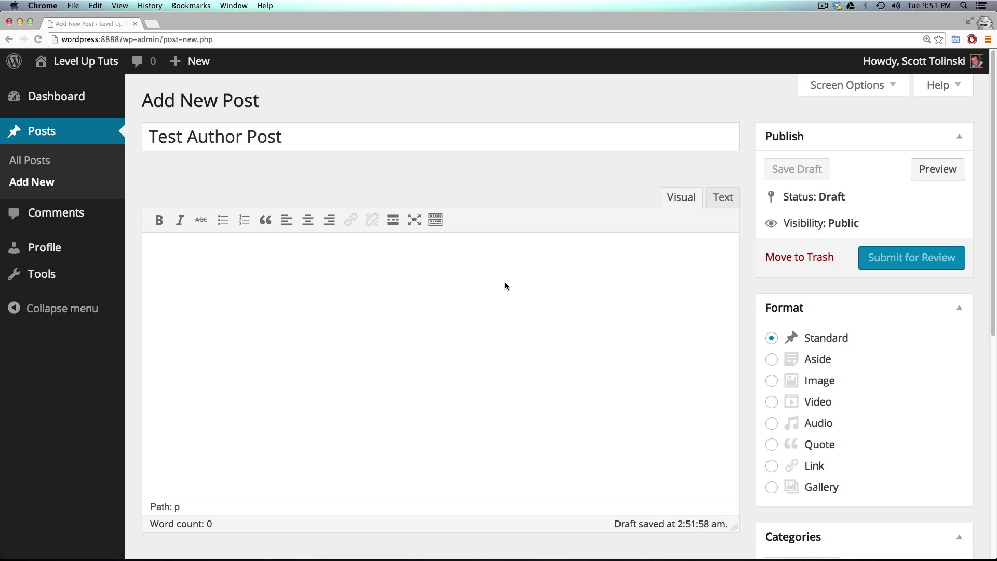
{"action": "type", "text": "Hello"}
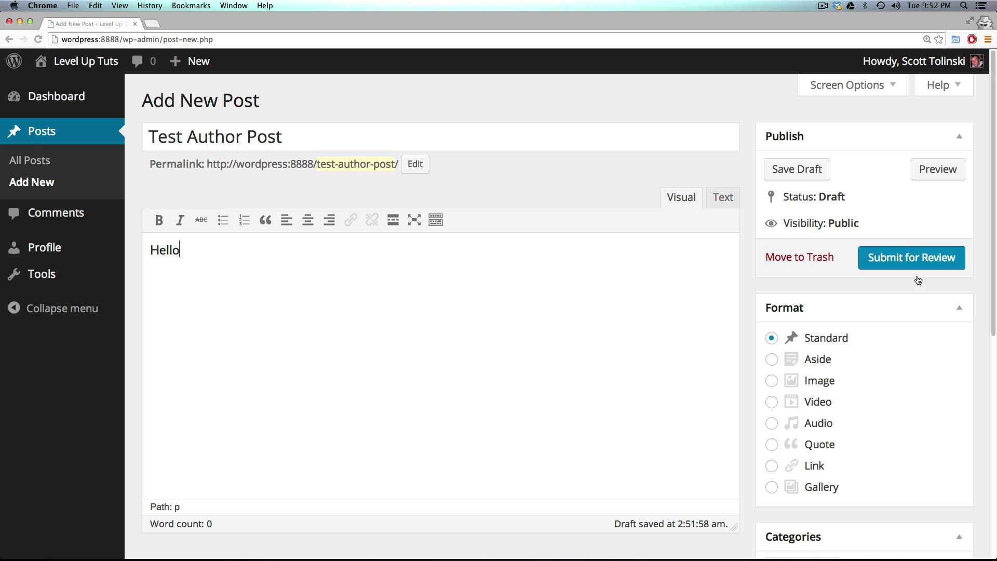
{"action": "left_click", "coordinate": [889, 262]}
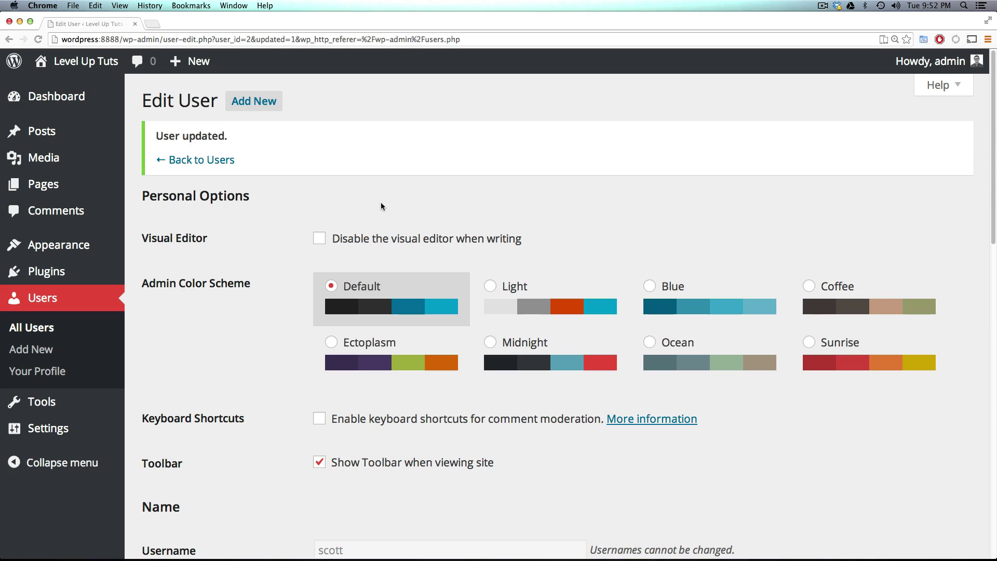
Step: Visit the site's front page, select the Test Author Post title, then return to the Dashboard
{"action": "mouse_move", "coordinate": [78, 61]}
{"action": "left_click", "coordinate": [69, 89]}
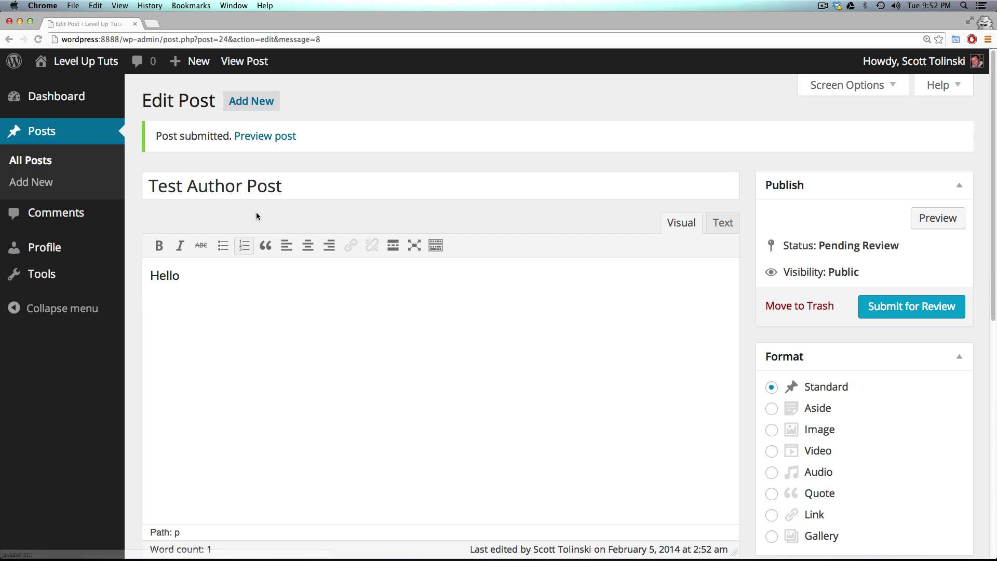
{"action": "left_click", "coordinate": [301, 192]}
{"action": "left_click_drag", "start_coordinate": [301, 193], "coordinate": [146, 188]}
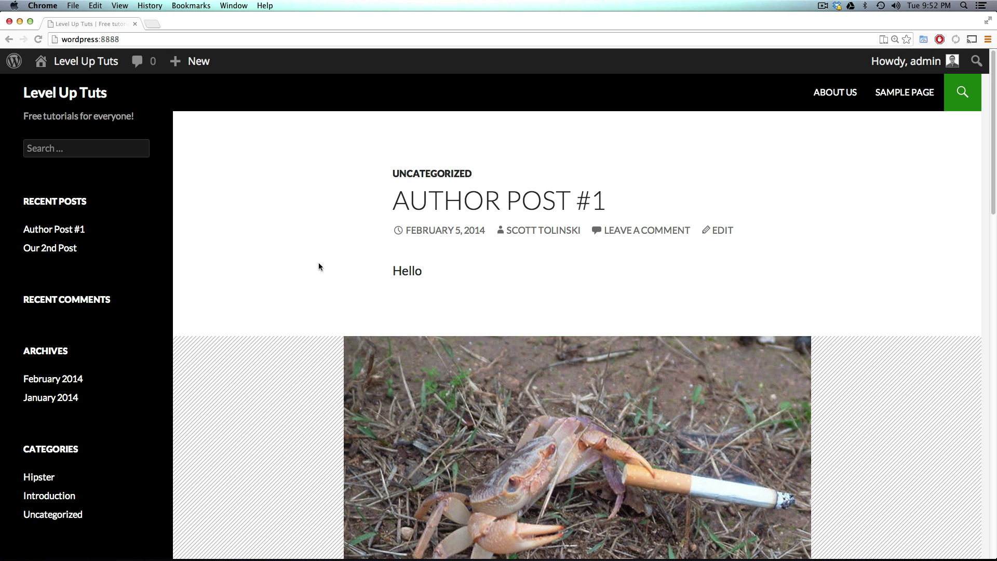
{"action": "left_click", "coordinate": [88, 67]}
{"action": "mouse_move", "coordinate": [70, 187]}
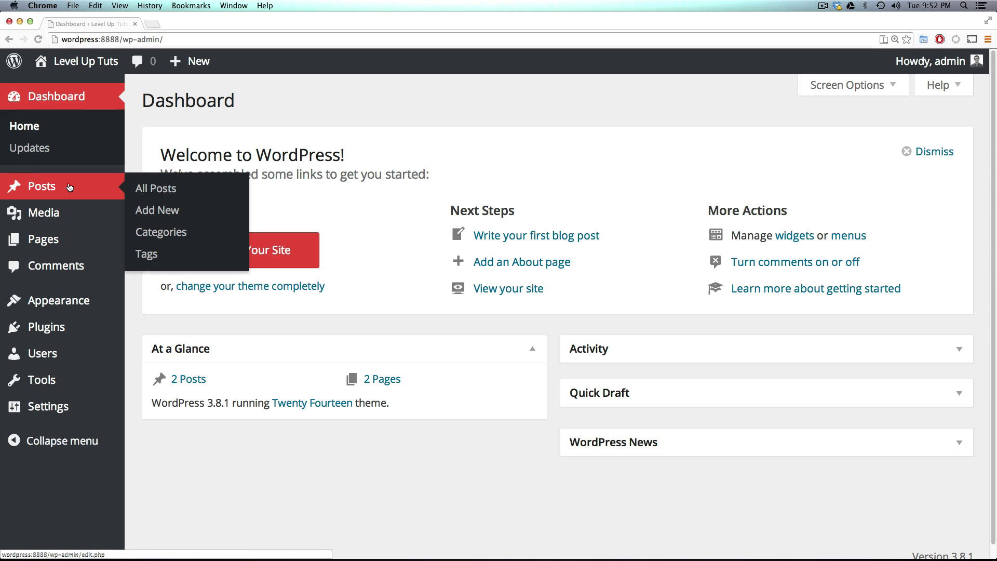
Step: Open Test Author Post from All Posts, take over editing and publish it
{"action": "left_click", "coordinate": [44, 193]}
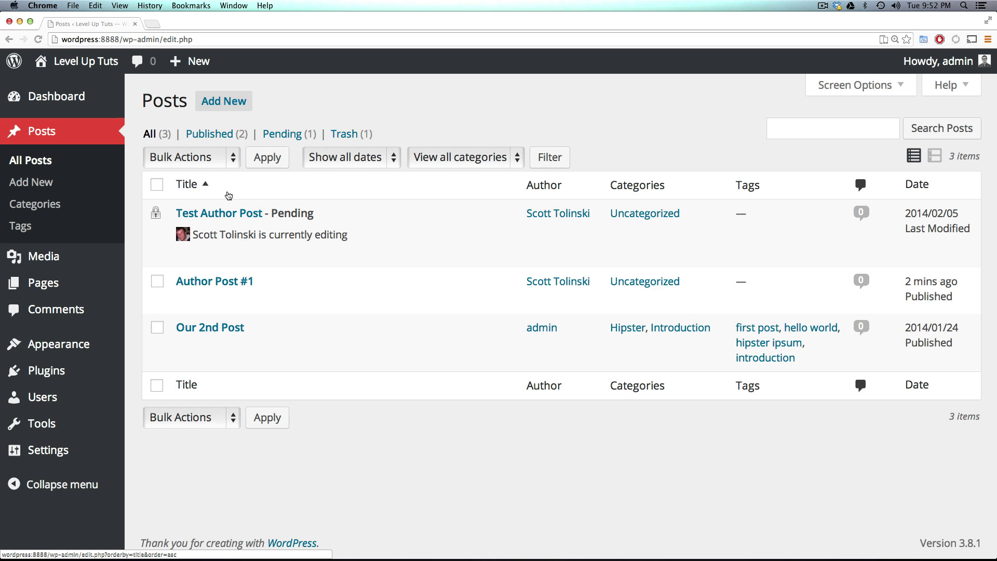
{"action": "mouse_move", "coordinate": [155, 224]}
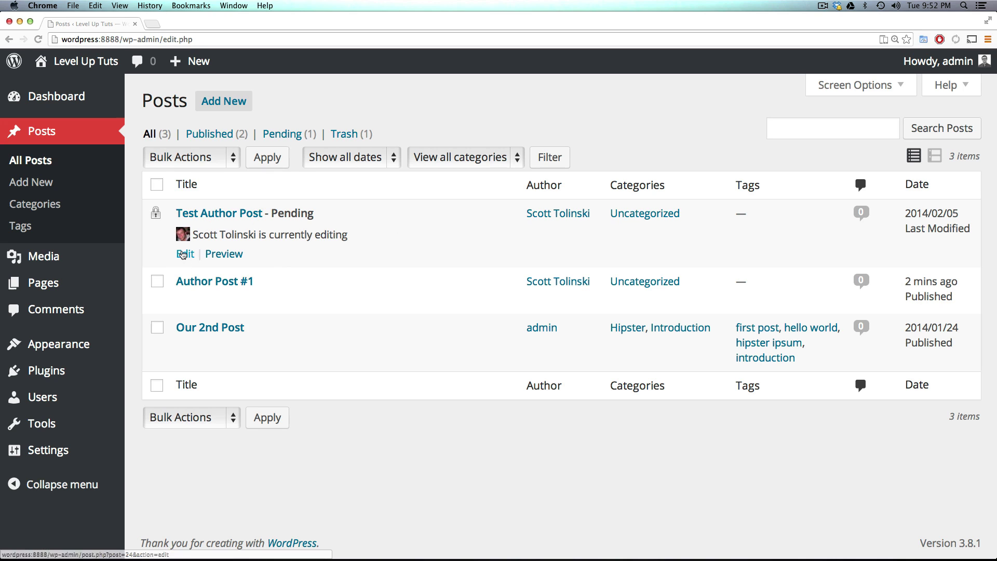
{"action": "left_click", "coordinate": [183, 253]}
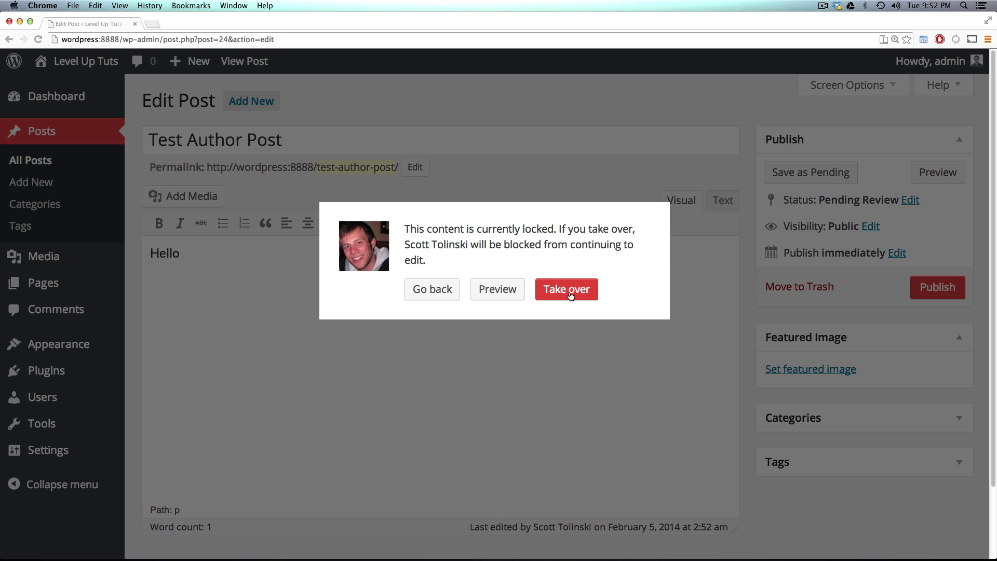
{"action": "left_click", "coordinate": [549, 291]}
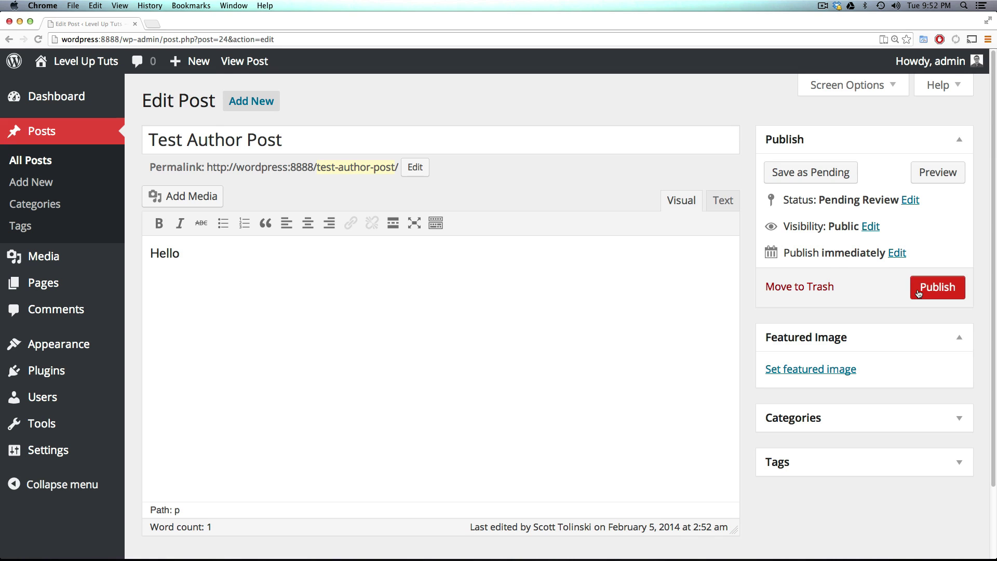
{"action": "left_click", "coordinate": [918, 291]}
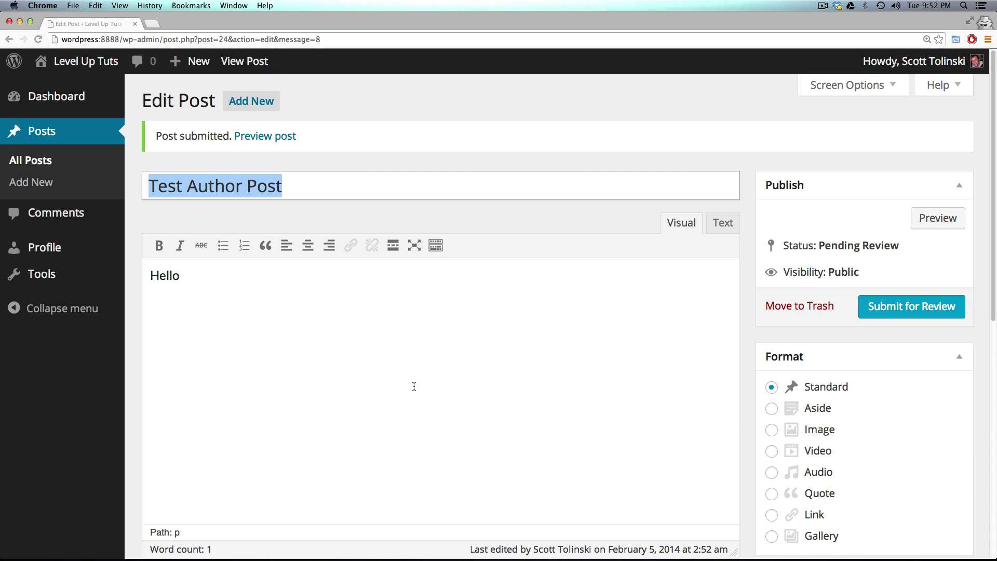
{"action": "left_click", "coordinate": [74, 219]}
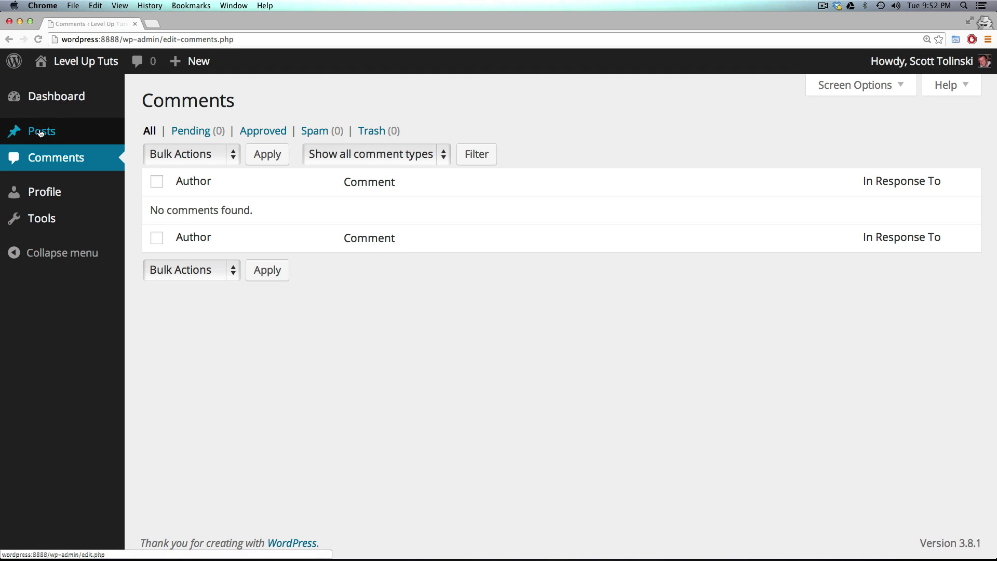
{"action": "left_click", "coordinate": [64, 139]}
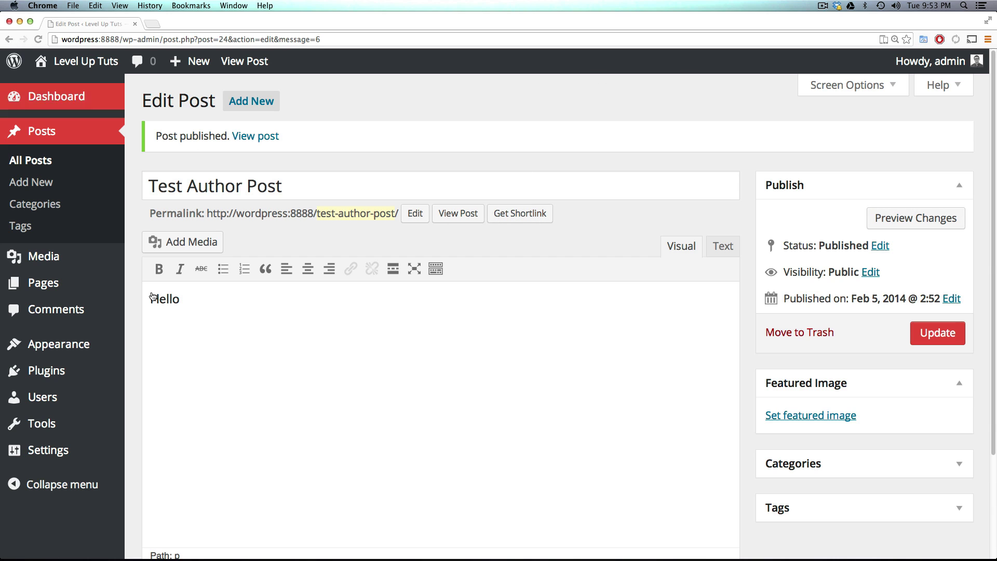
Step: In All Users, change the second user's role from Contributor to Subscriber and update the account
{"action": "mouse_move", "coordinate": [54, 411]}
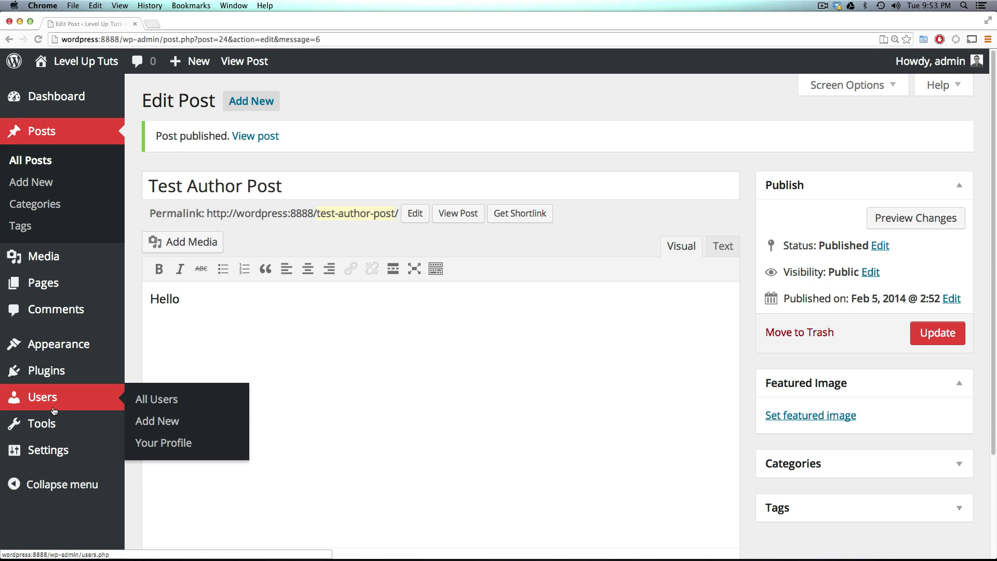
{"action": "left_click", "coordinate": [49, 400]}
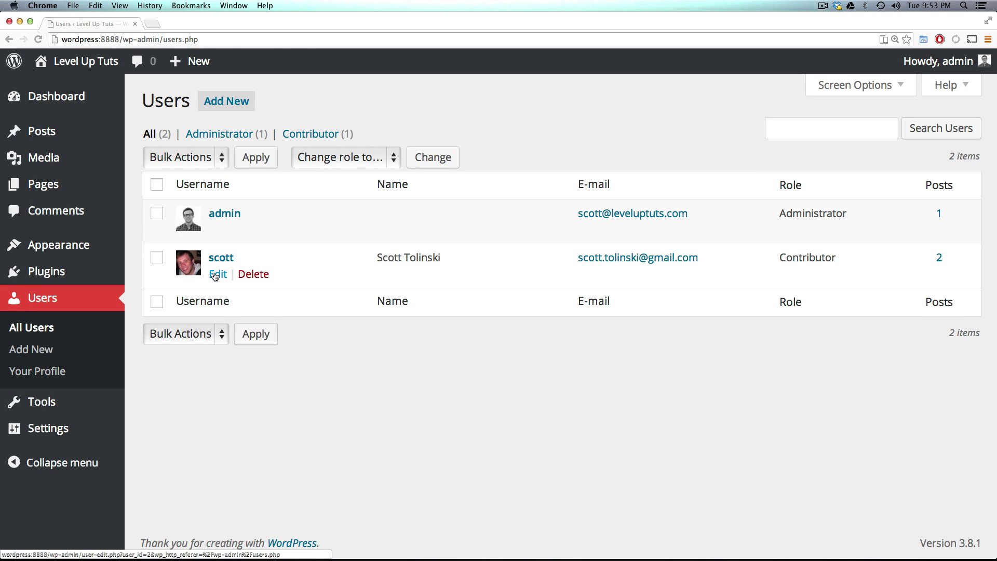
{"action": "left_click", "coordinate": [213, 274]}
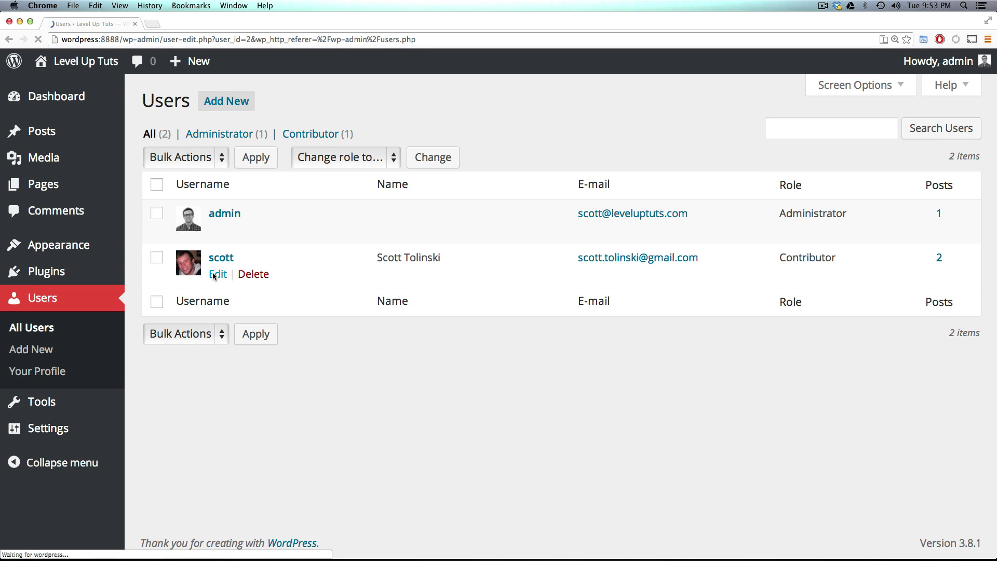
{"action": "scroll", "coordinate": [231, 299], "scroll_direction": "down", "scroll_amount": 10}
{"action": "scroll", "coordinate": [344, 357], "scroll_direction": "down", "scroll_amount": 6}
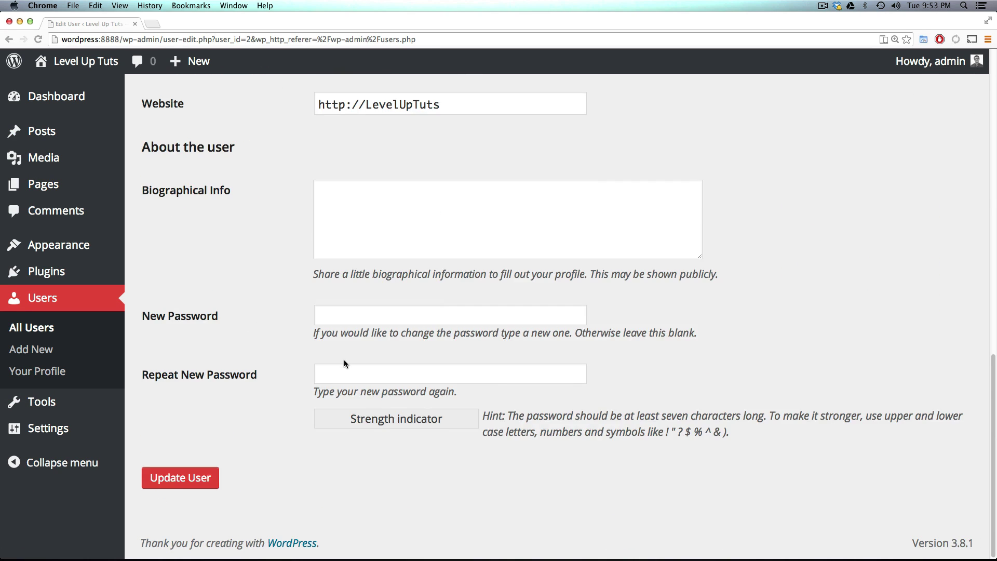
{"action": "scroll", "coordinate": [344, 360], "scroll_direction": "up", "scroll_amount": 7}
{"action": "left_click", "coordinate": [446, 176]}
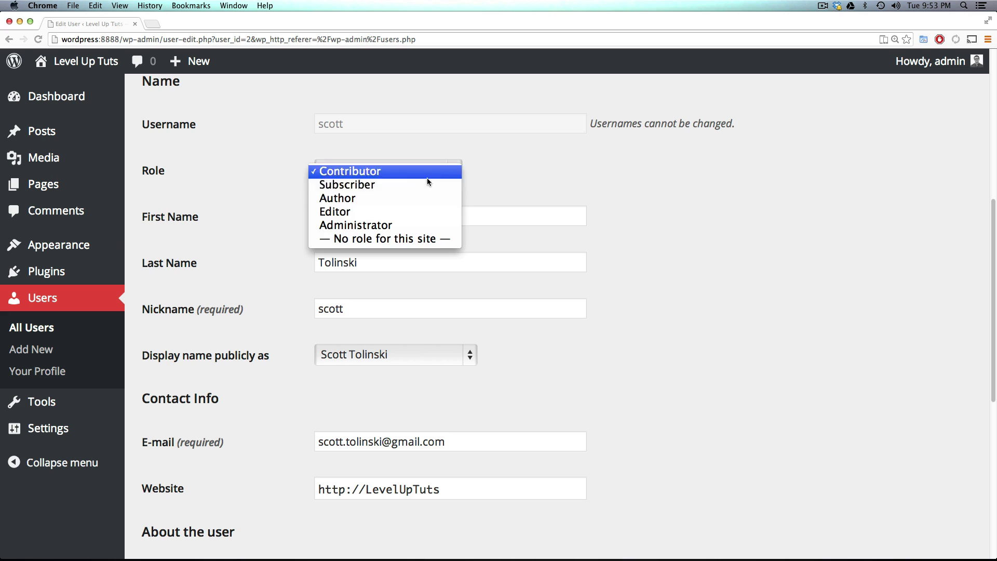
{"action": "left_click", "coordinate": [402, 186]}
{"action": "scroll", "coordinate": [192, 236], "scroll_direction": "down", "scroll_amount": 7}
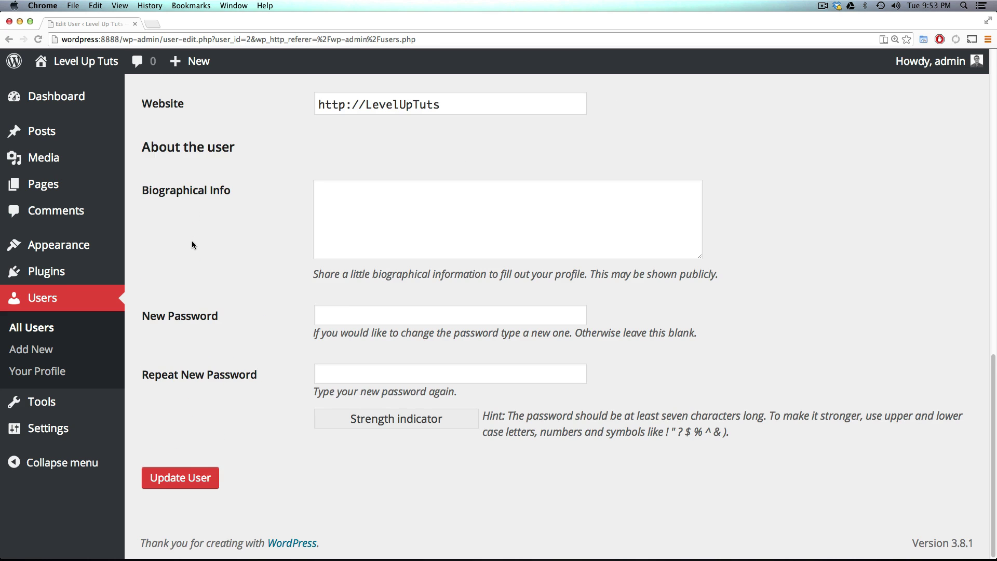
{"action": "left_click", "coordinate": [193, 478]}
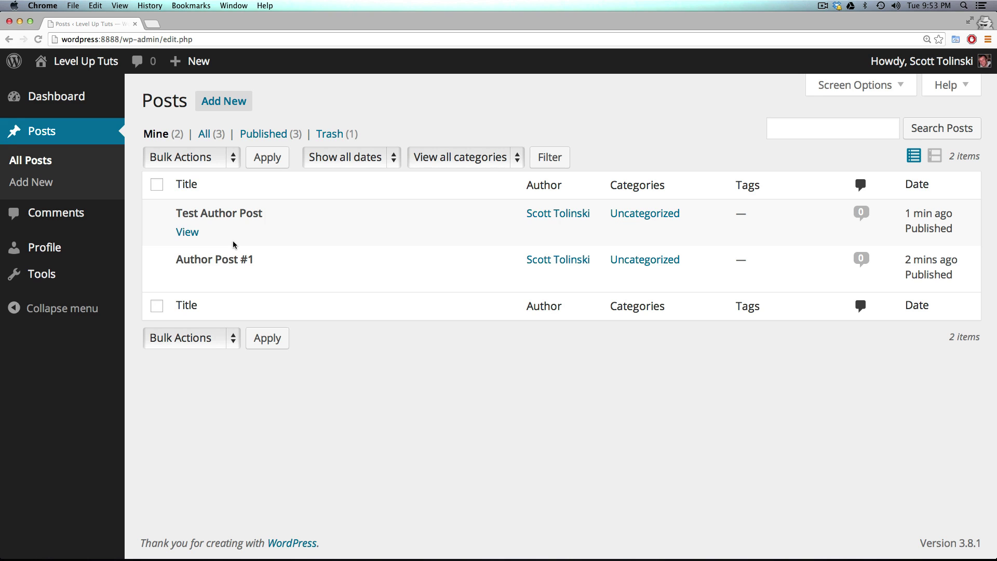
Step: Reload the posts page, then strip edit.php from the address to load the wp-admin Dashboard
{"action": "key", "text": "super+r"}
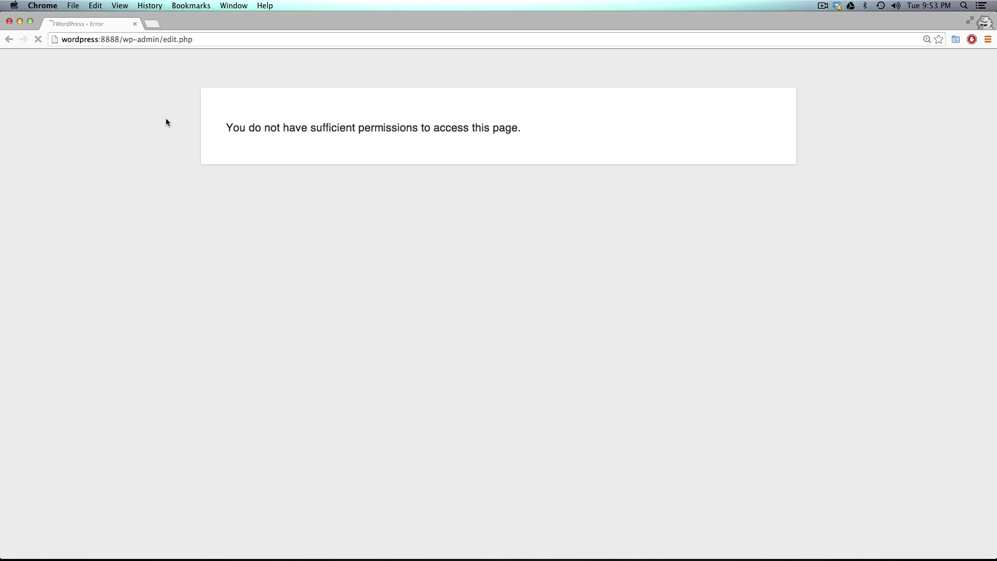
{"action": "left_click_drag", "start_coordinate": [163, 40], "coordinate": [338, 43]}
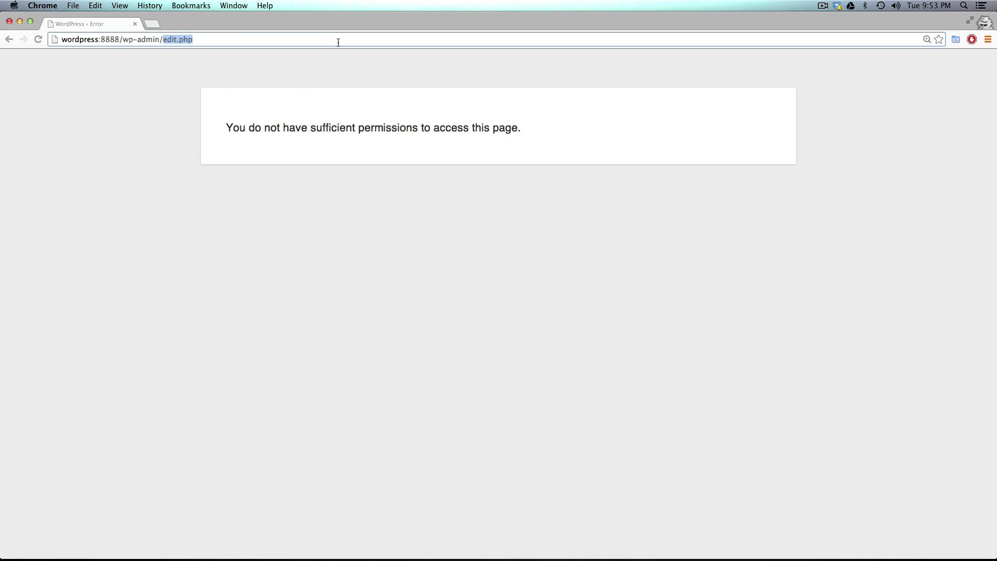
{"action": "key", "text": "BackSpace"}
{"action": "key", "text": "Return"}
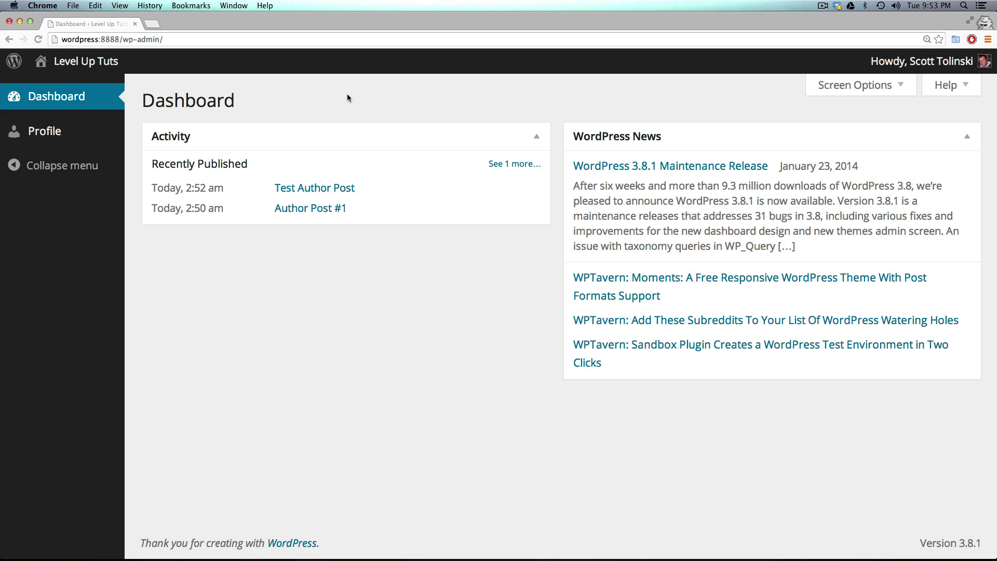
Step: Go to the Subscriber's own Profile page from the left admin menu
{"action": "left_click", "coordinate": [31, 129]}
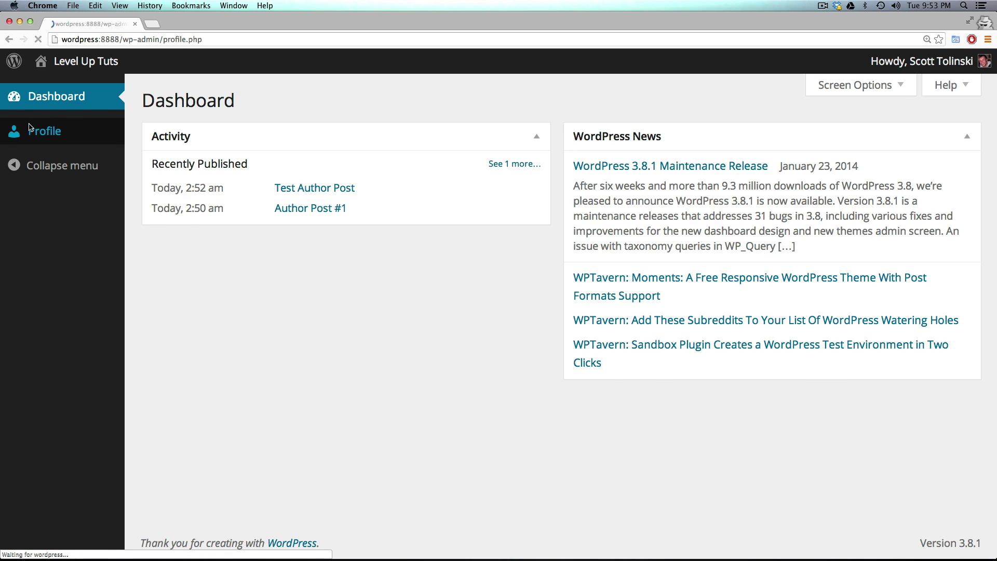